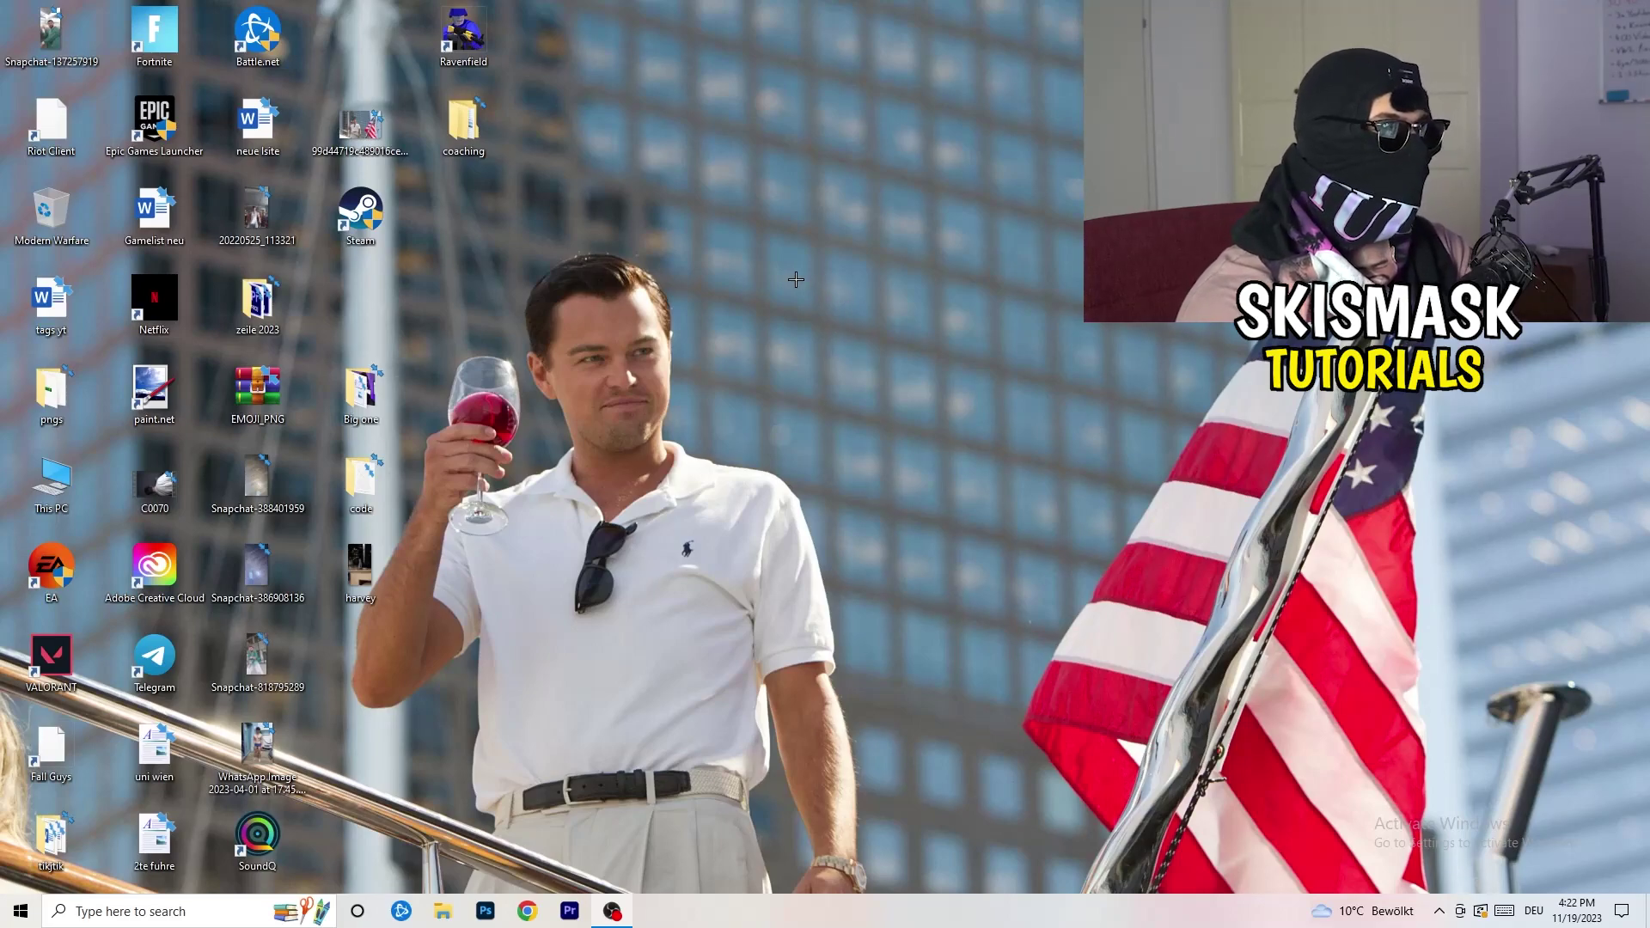
Open Task Manager maximized and launch Resource Monitor from its Ethernet performance details, maximizing that window too
{"action": "left_click_drag", "start_coordinate": [833, 923], "coordinate": [756, 919]}
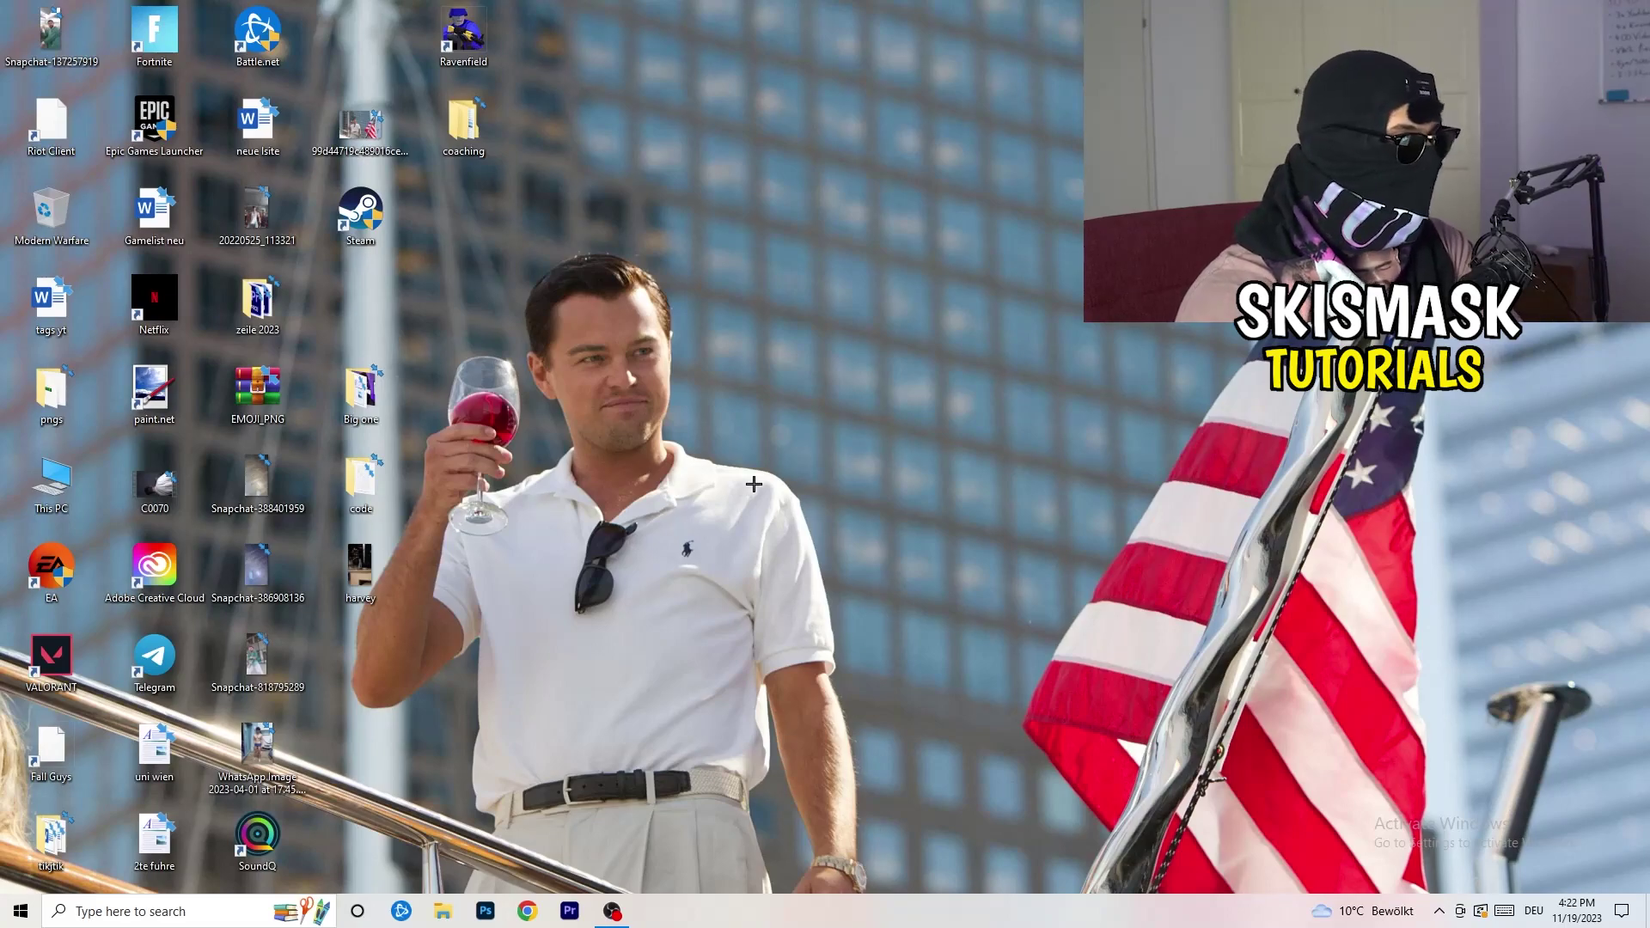
{"action": "right_click", "coordinate": [798, 923]}
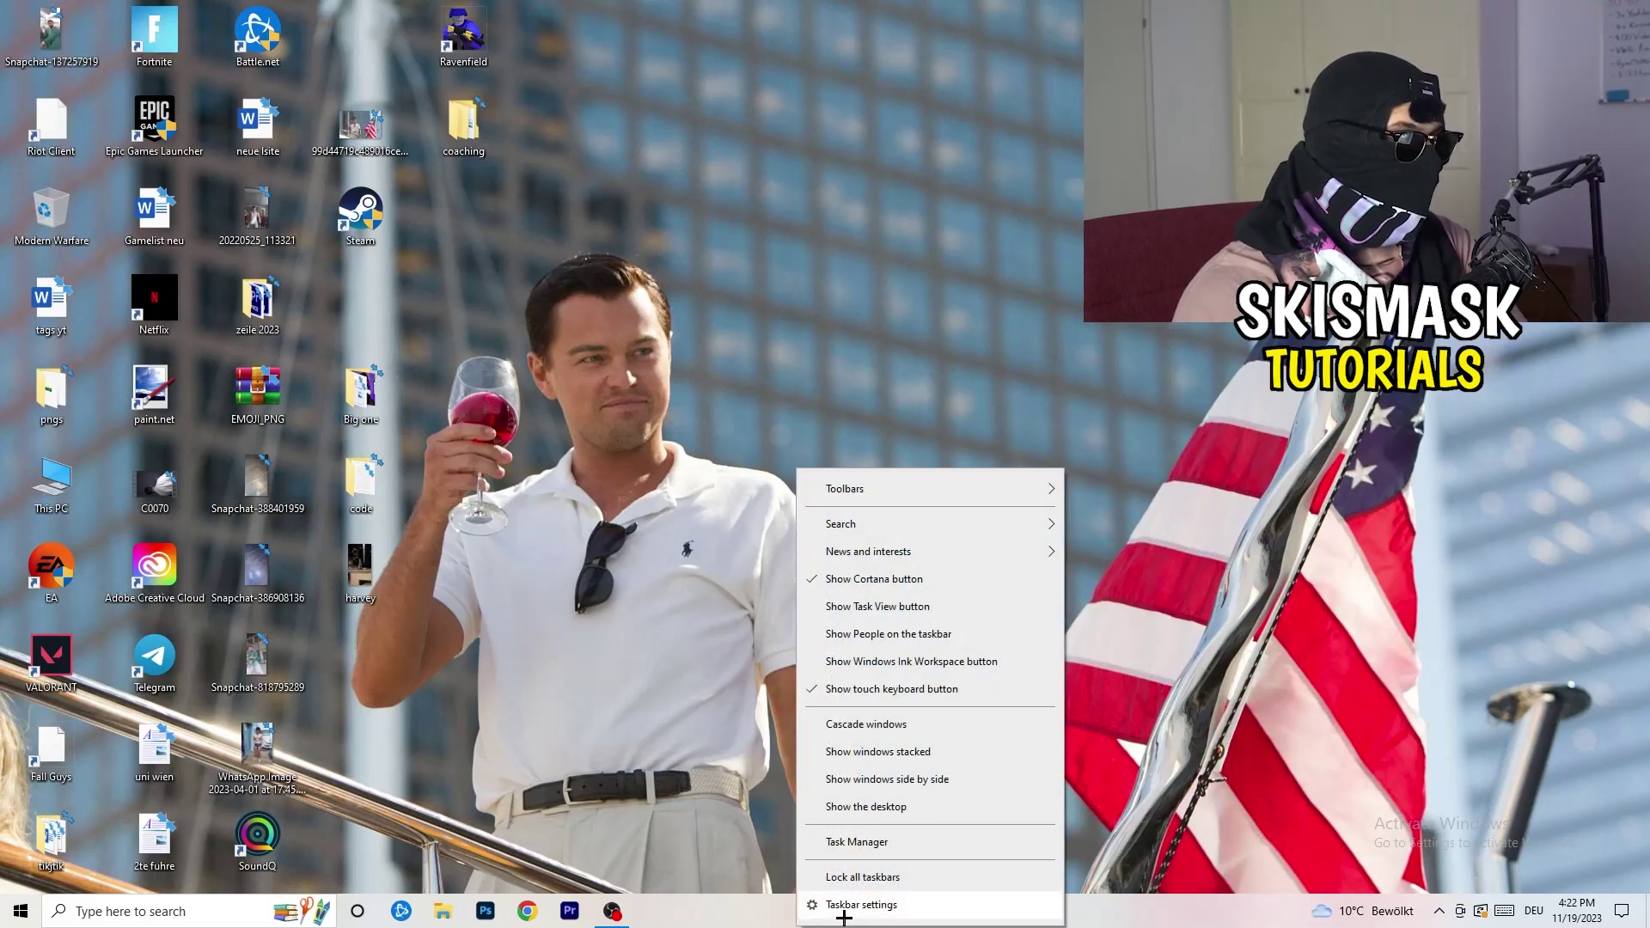
{"action": "left_click", "coordinate": [857, 842]}
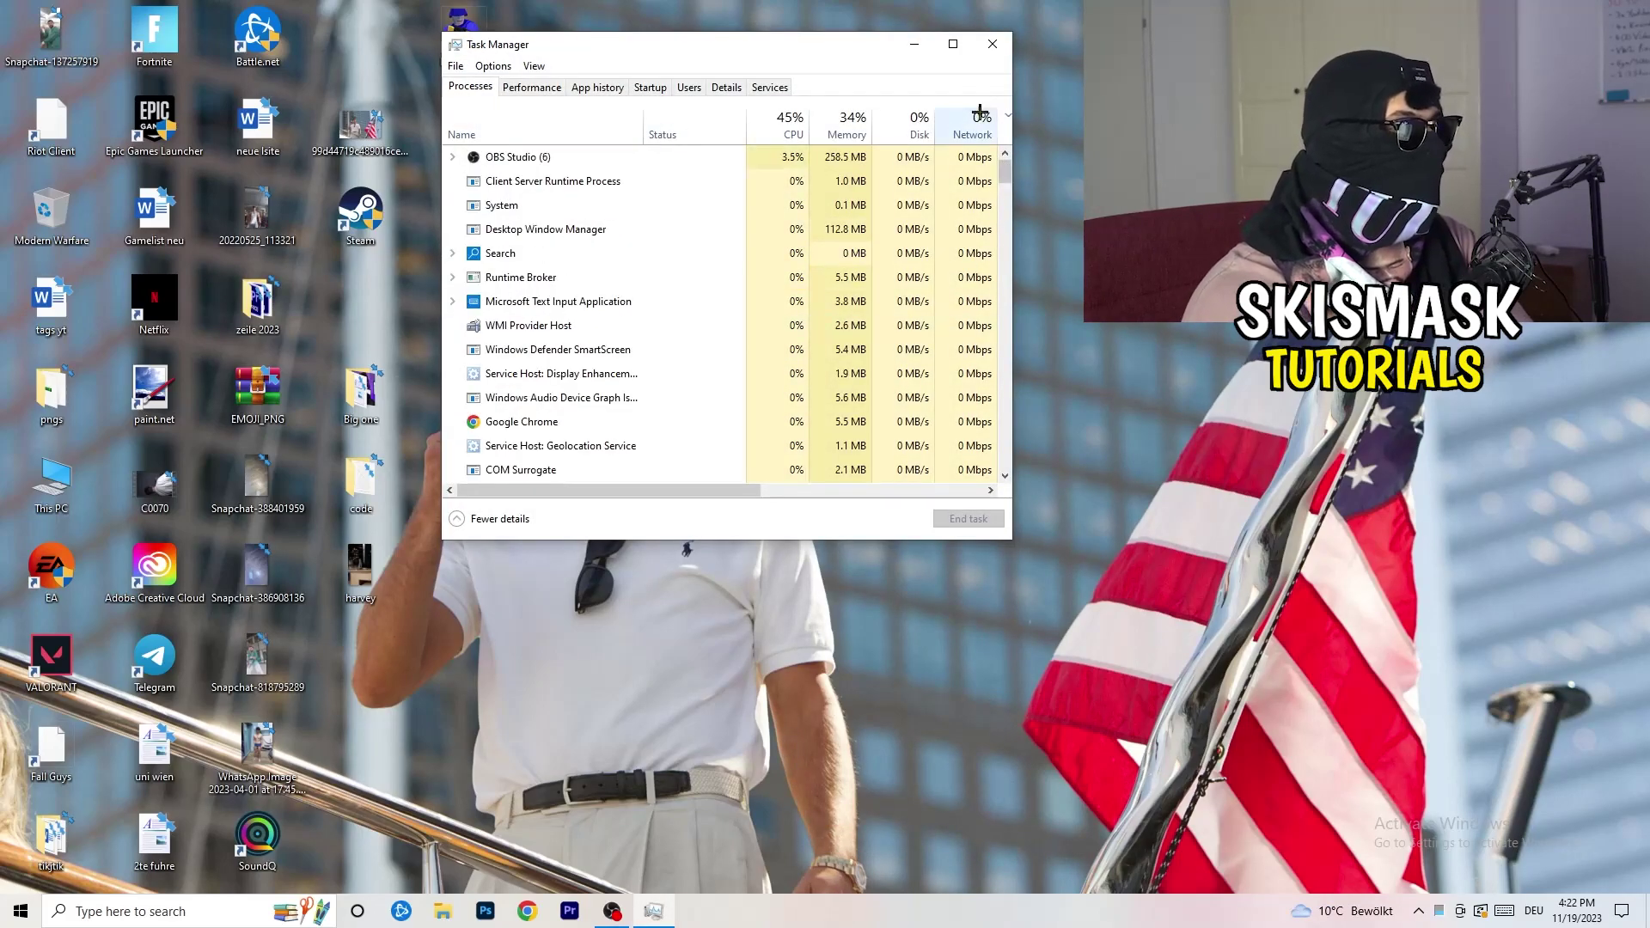
{"action": "left_click", "coordinate": [954, 45]}
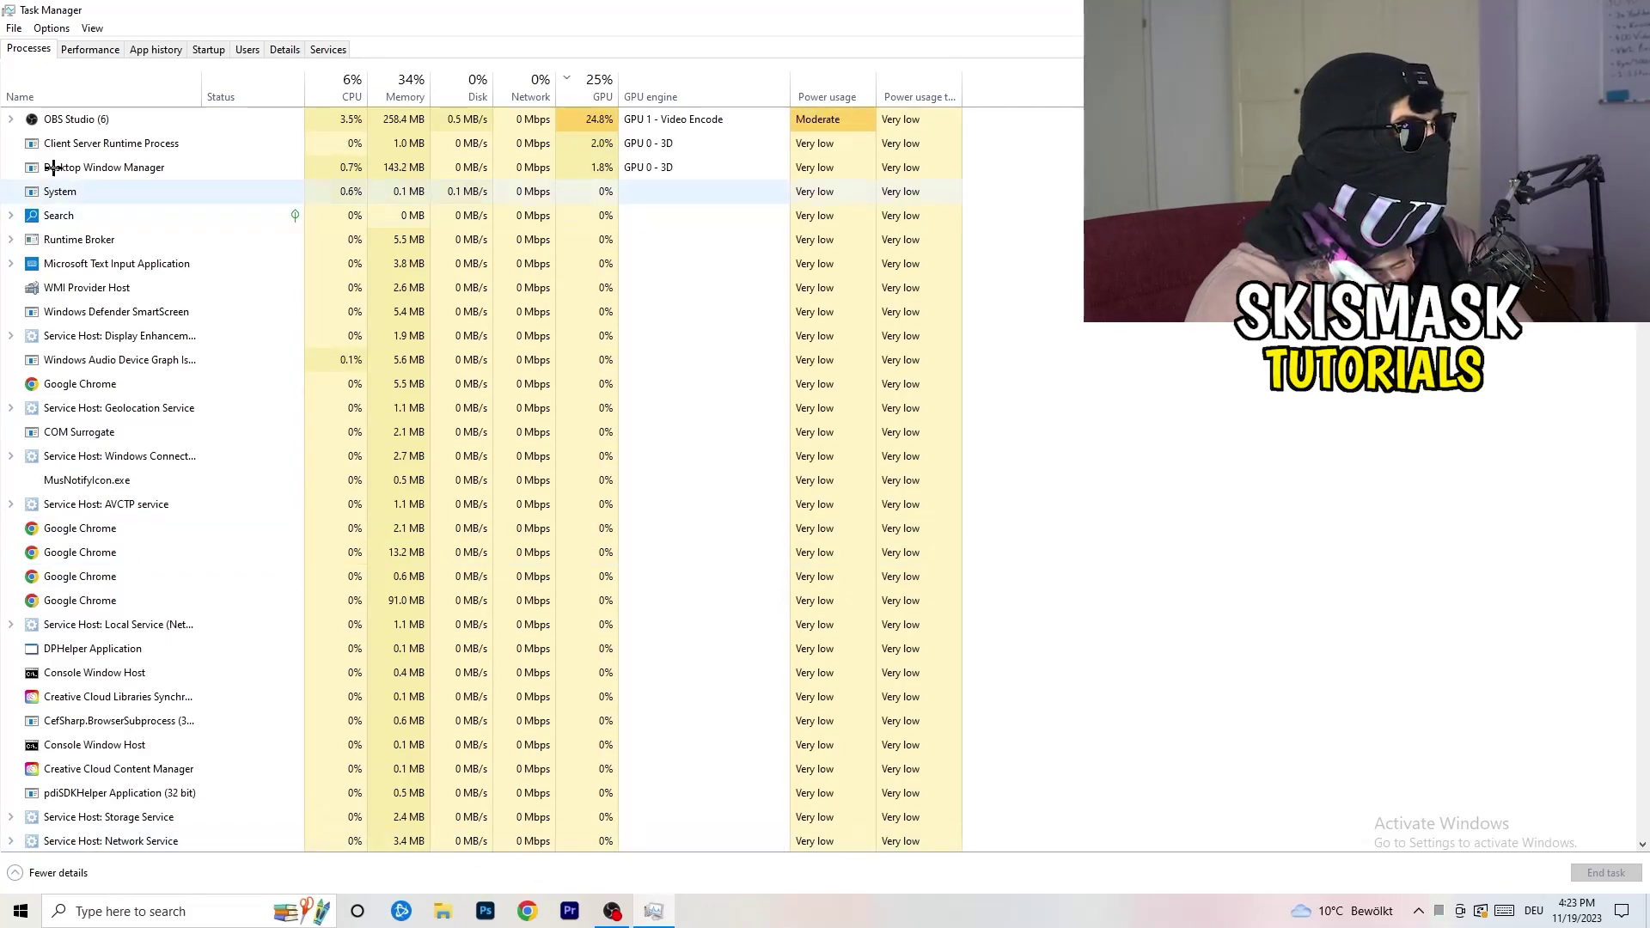
{"action": "left_click", "coordinate": [95, 50]}
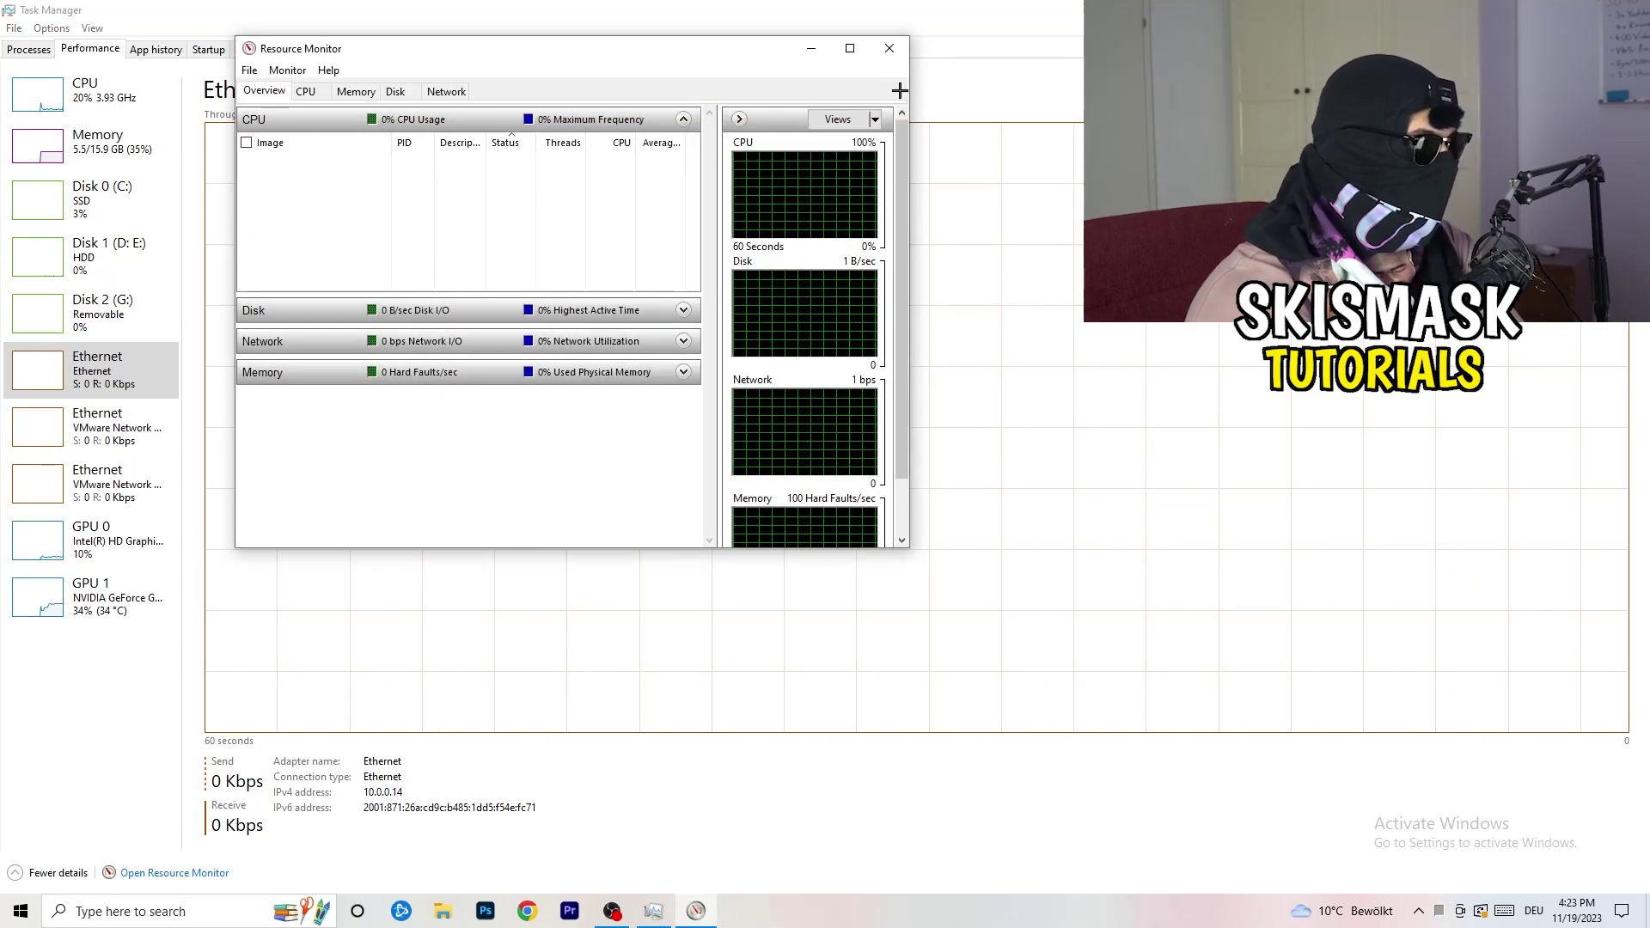
{"action": "left_click", "coordinate": [846, 45]}
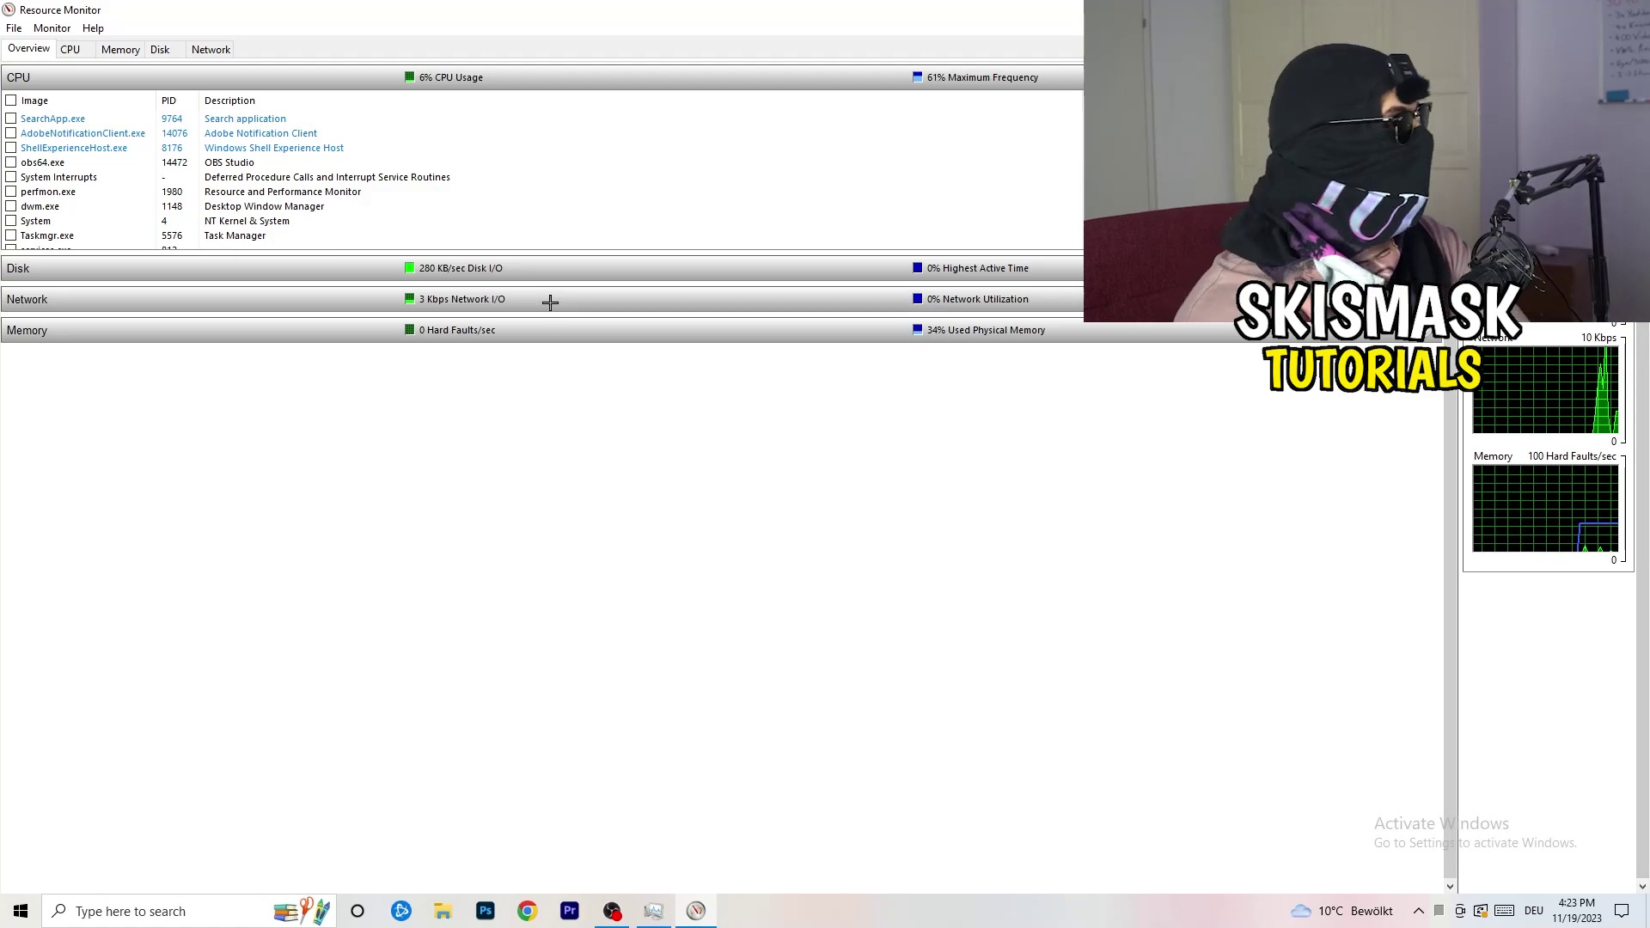
Look through the running CPU processes in the overview and bring up the available actions for conhost.exe
{"action": "scroll", "coordinate": [475, 179], "scroll_direction": "down", "scroll_amount": 3}
{"action": "scroll", "coordinate": [474, 180], "scroll_direction": "down", "scroll_amount": 8}
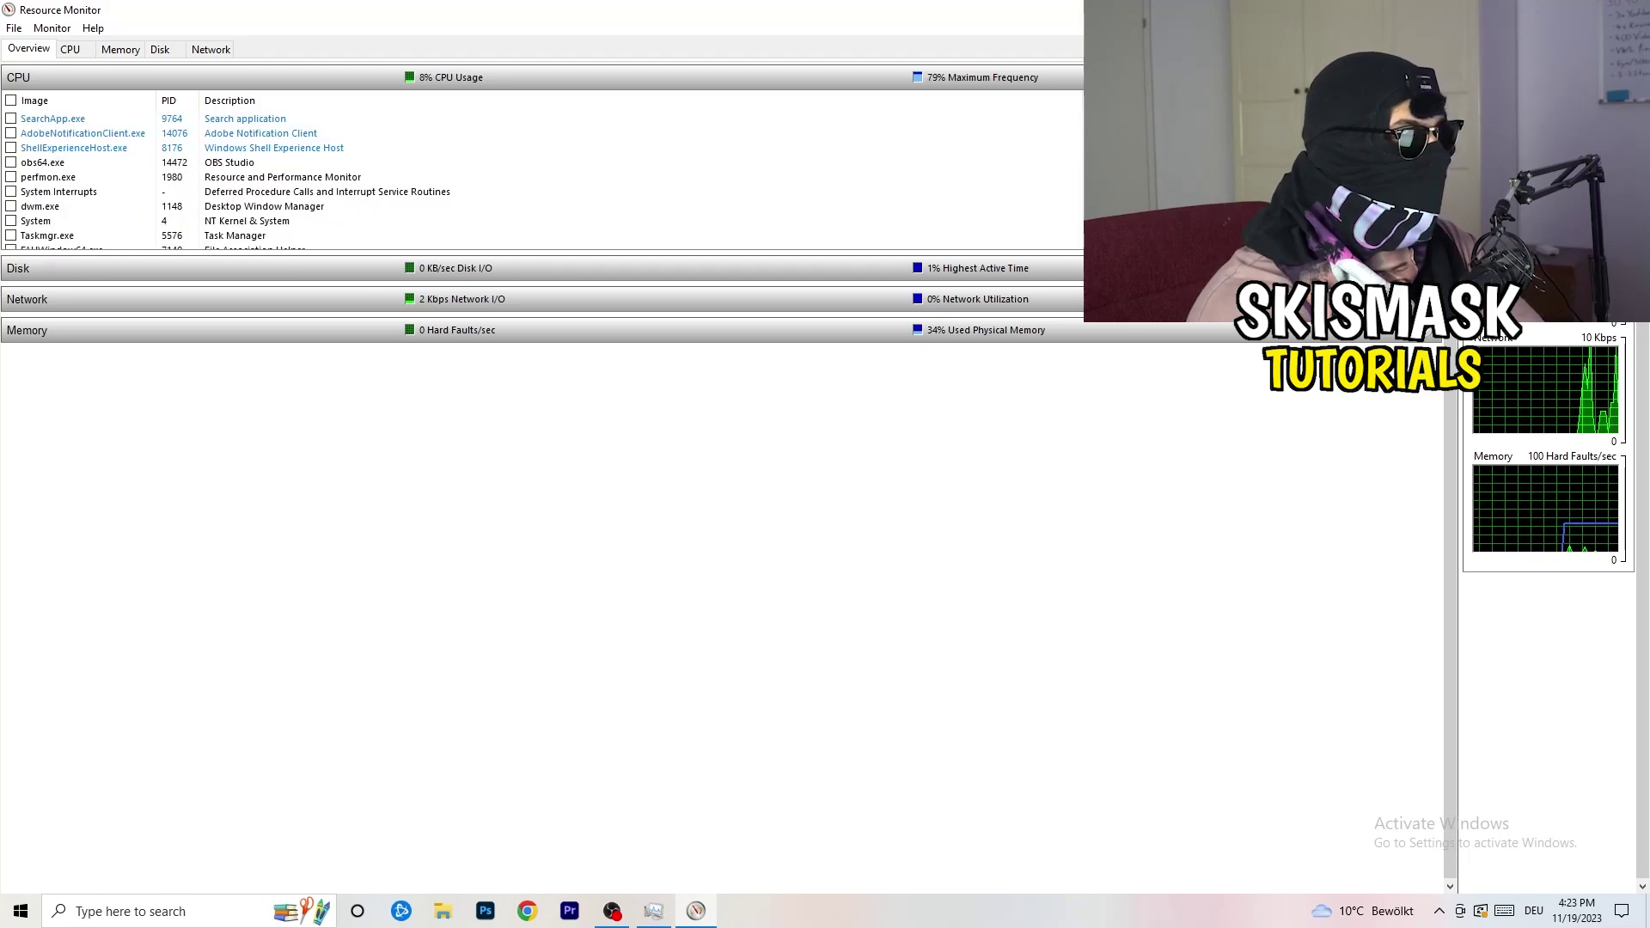
{"action": "scroll", "coordinate": [474, 191], "scroll_direction": "down", "scroll_amount": 5}
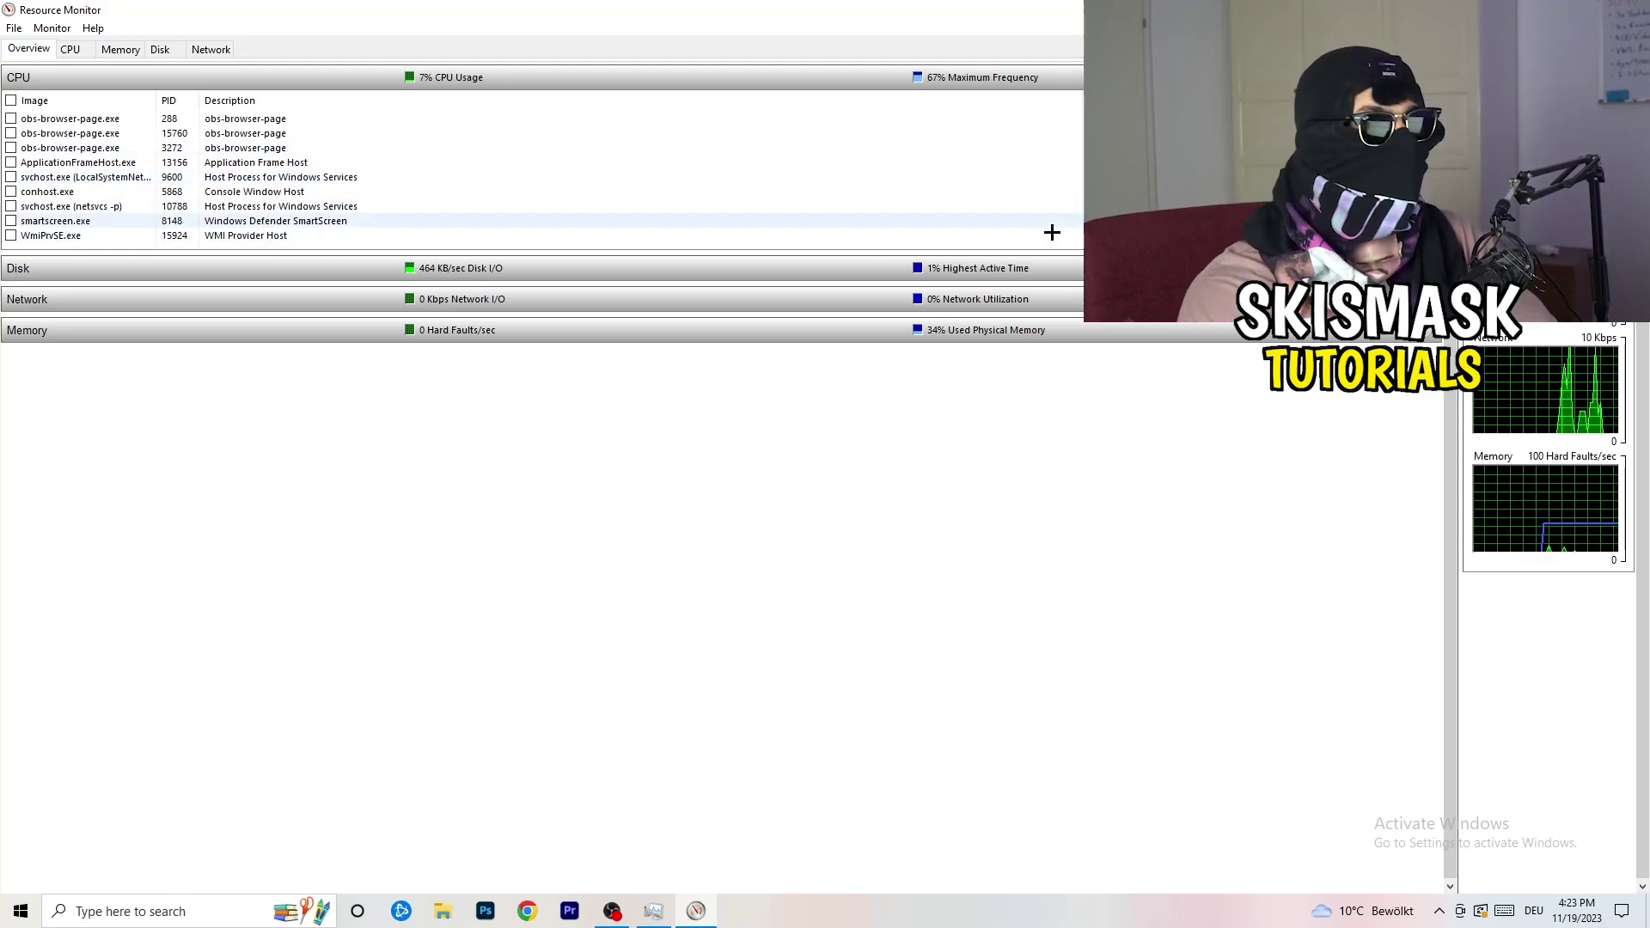
{"action": "right_click", "coordinate": [980, 192]}
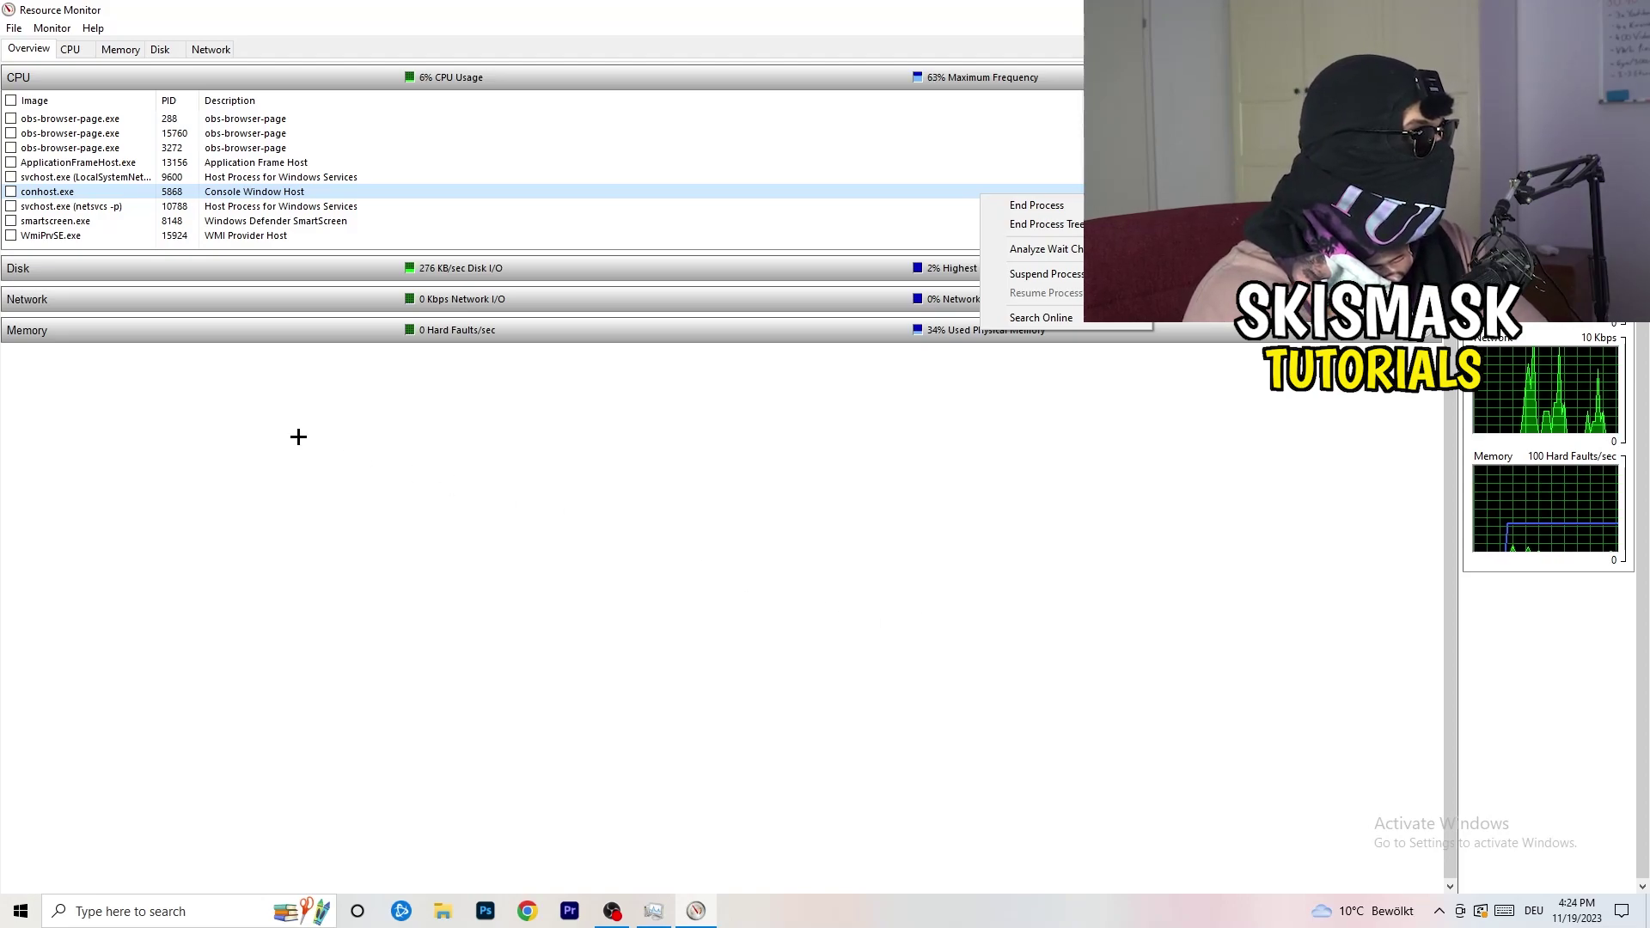
Check which processes have network activity, compare them with the overview, and close Resource Monitor and Task Manager
{"action": "left_click", "coordinate": [211, 49]}
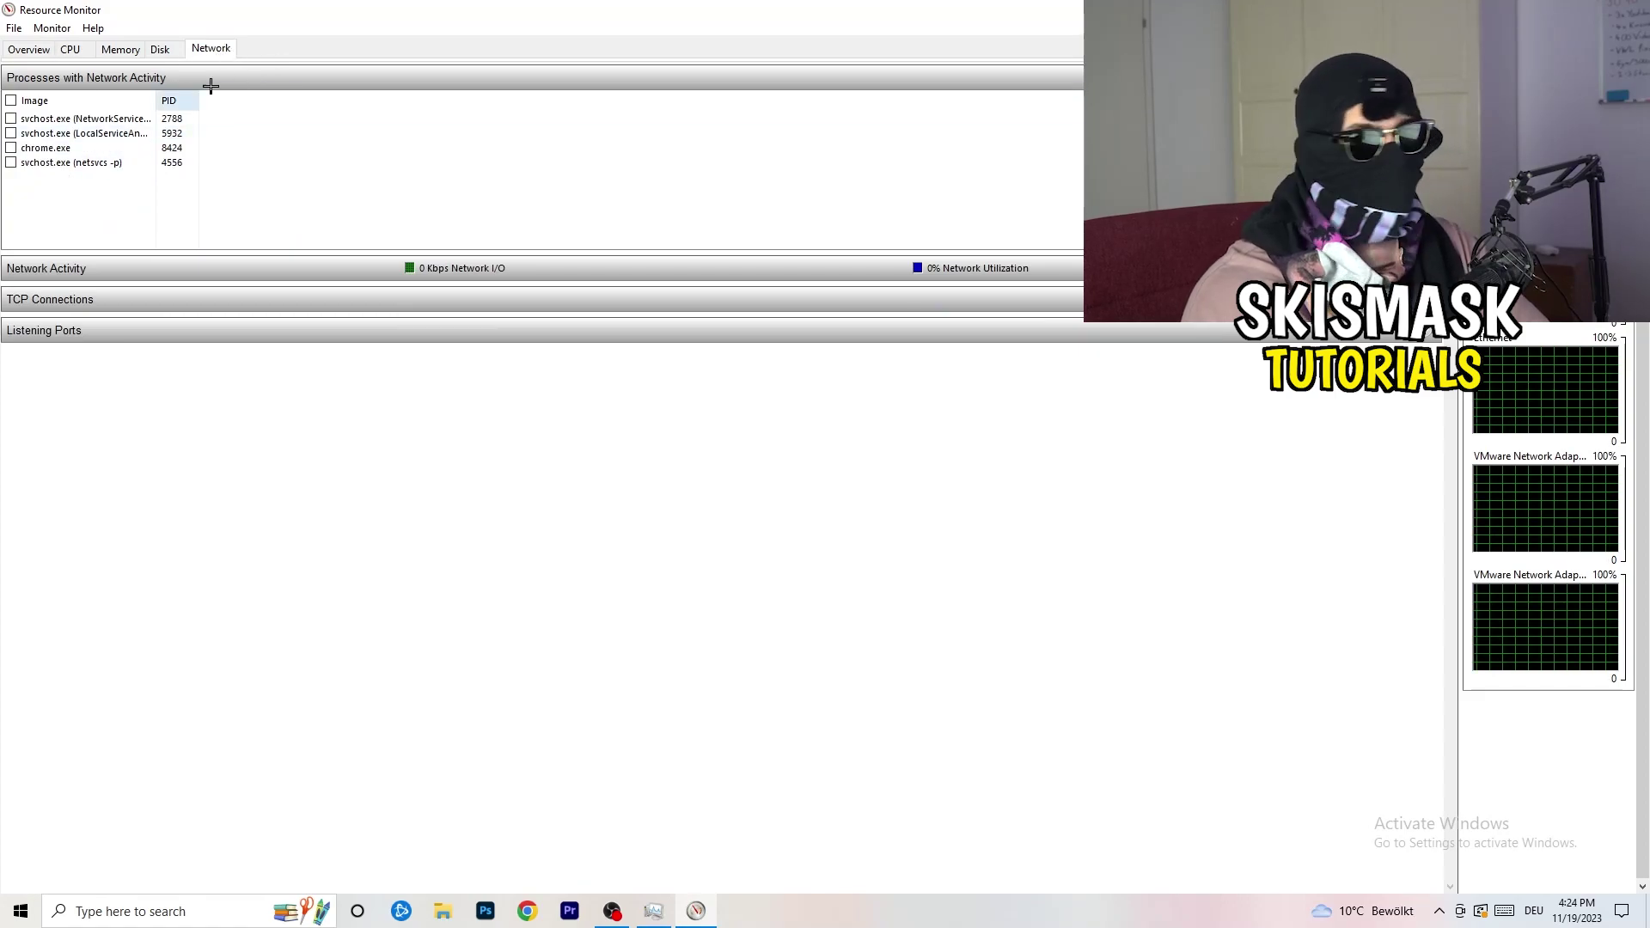
{"action": "left_click", "coordinate": [28, 49]}
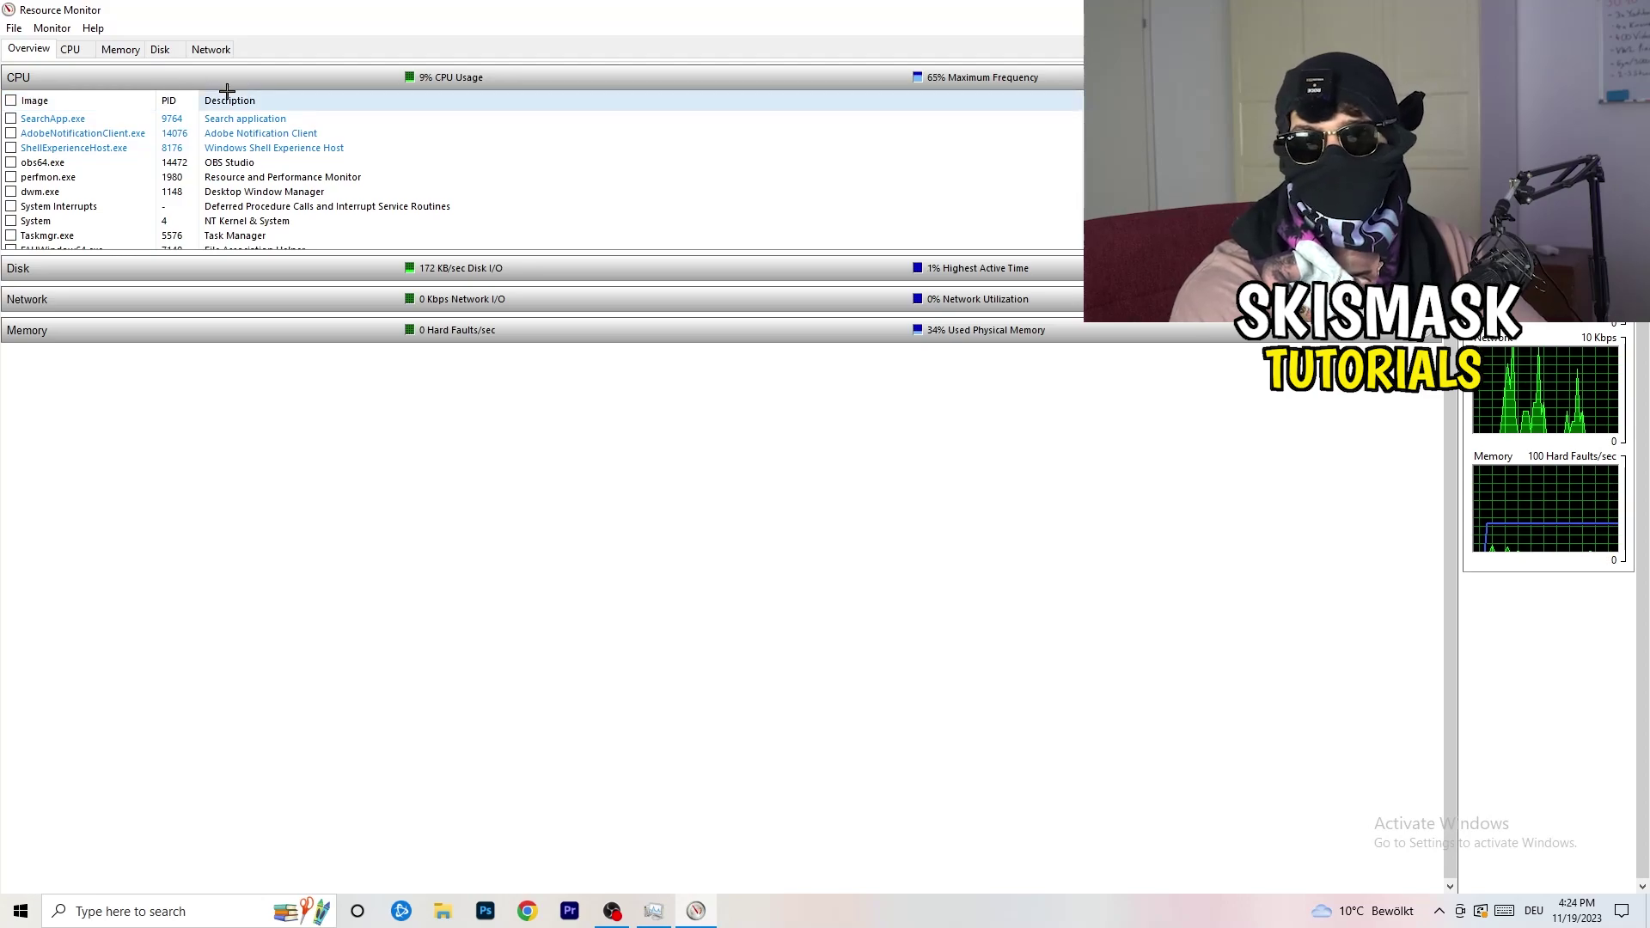
{"action": "left_click", "coordinate": [210, 49]}
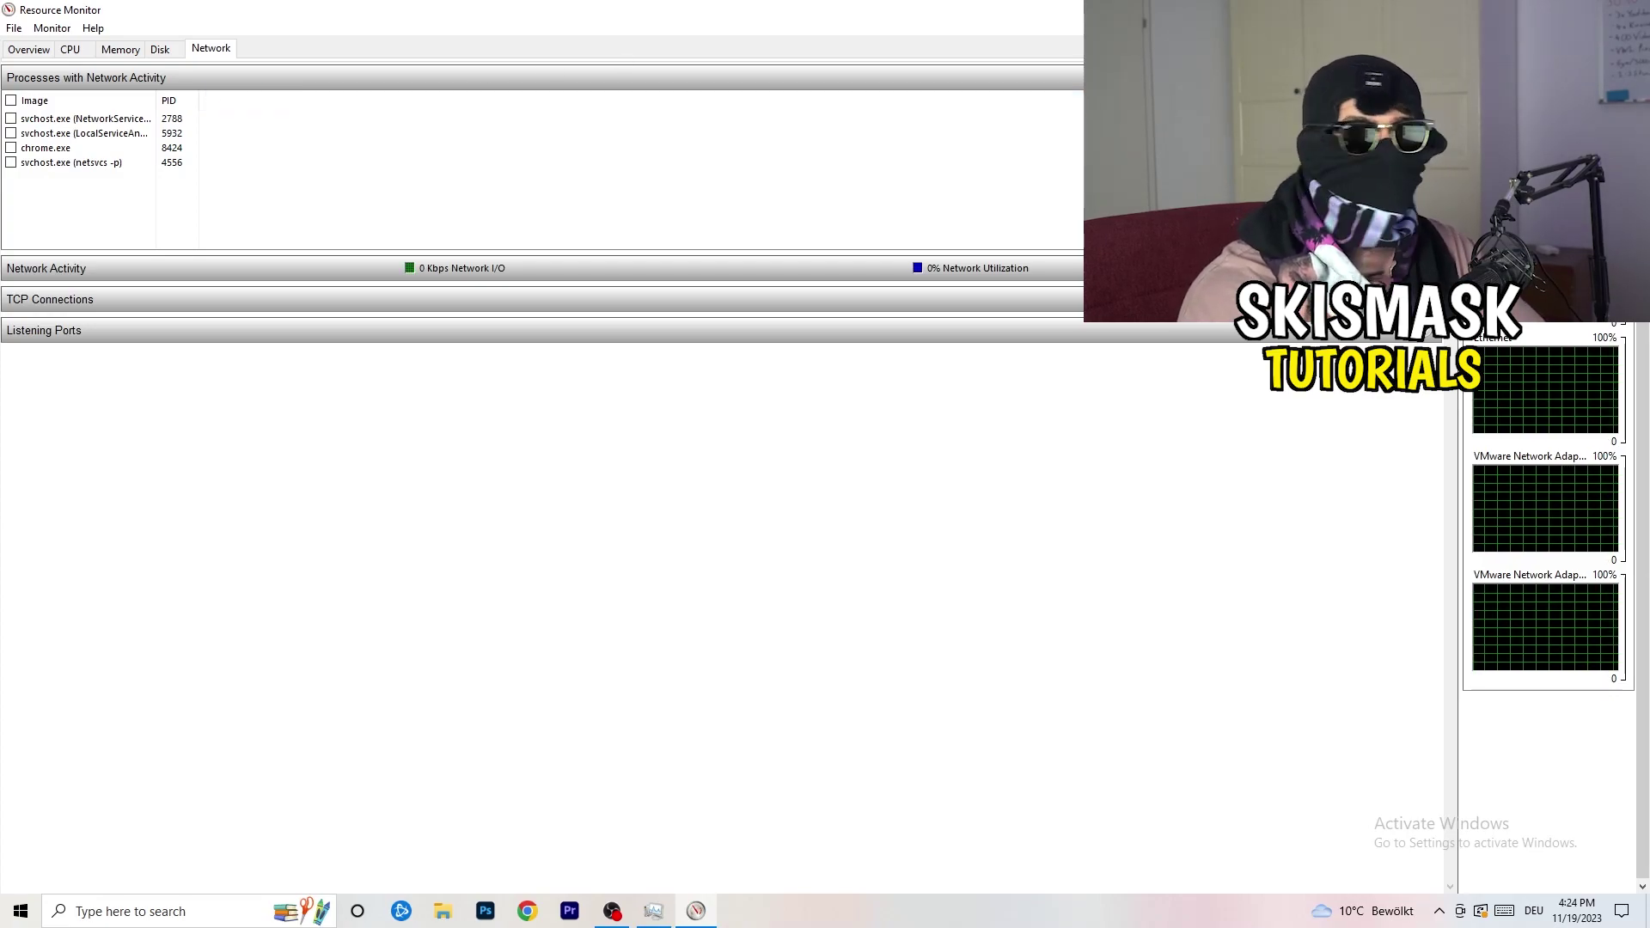
{"action": "key", "text": "alt+F4"}
{"action": "key", "text": "alt+F4"}
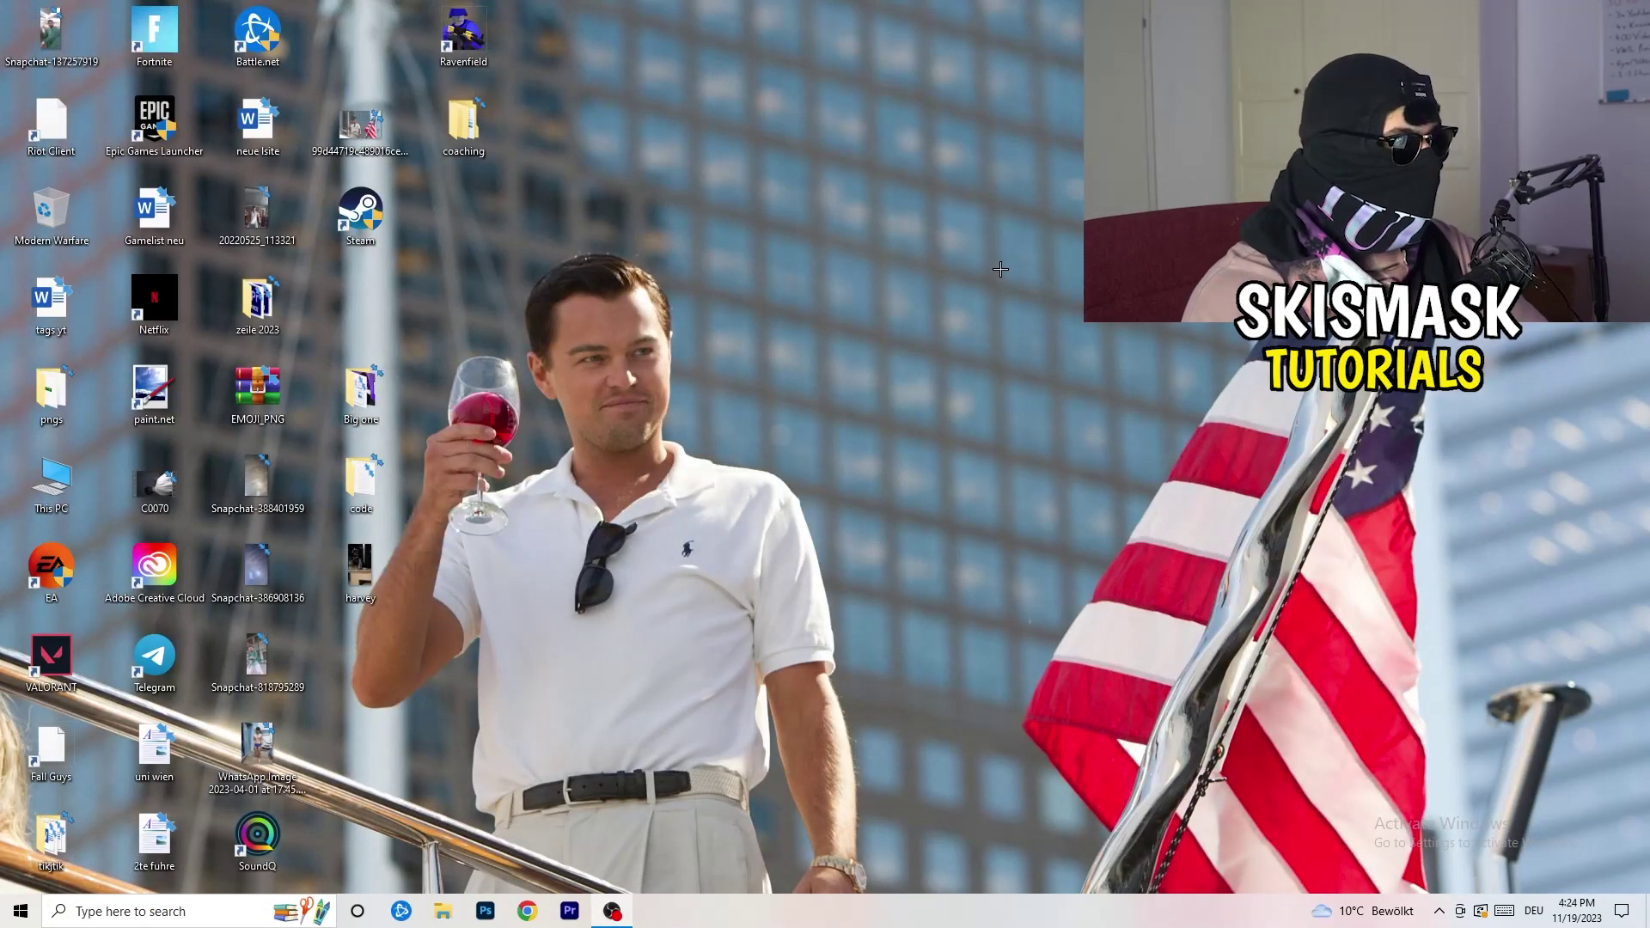
Open the Network & Internet status page in Windows Settings
{"action": "left_click", "coordinate": [20, 911]}
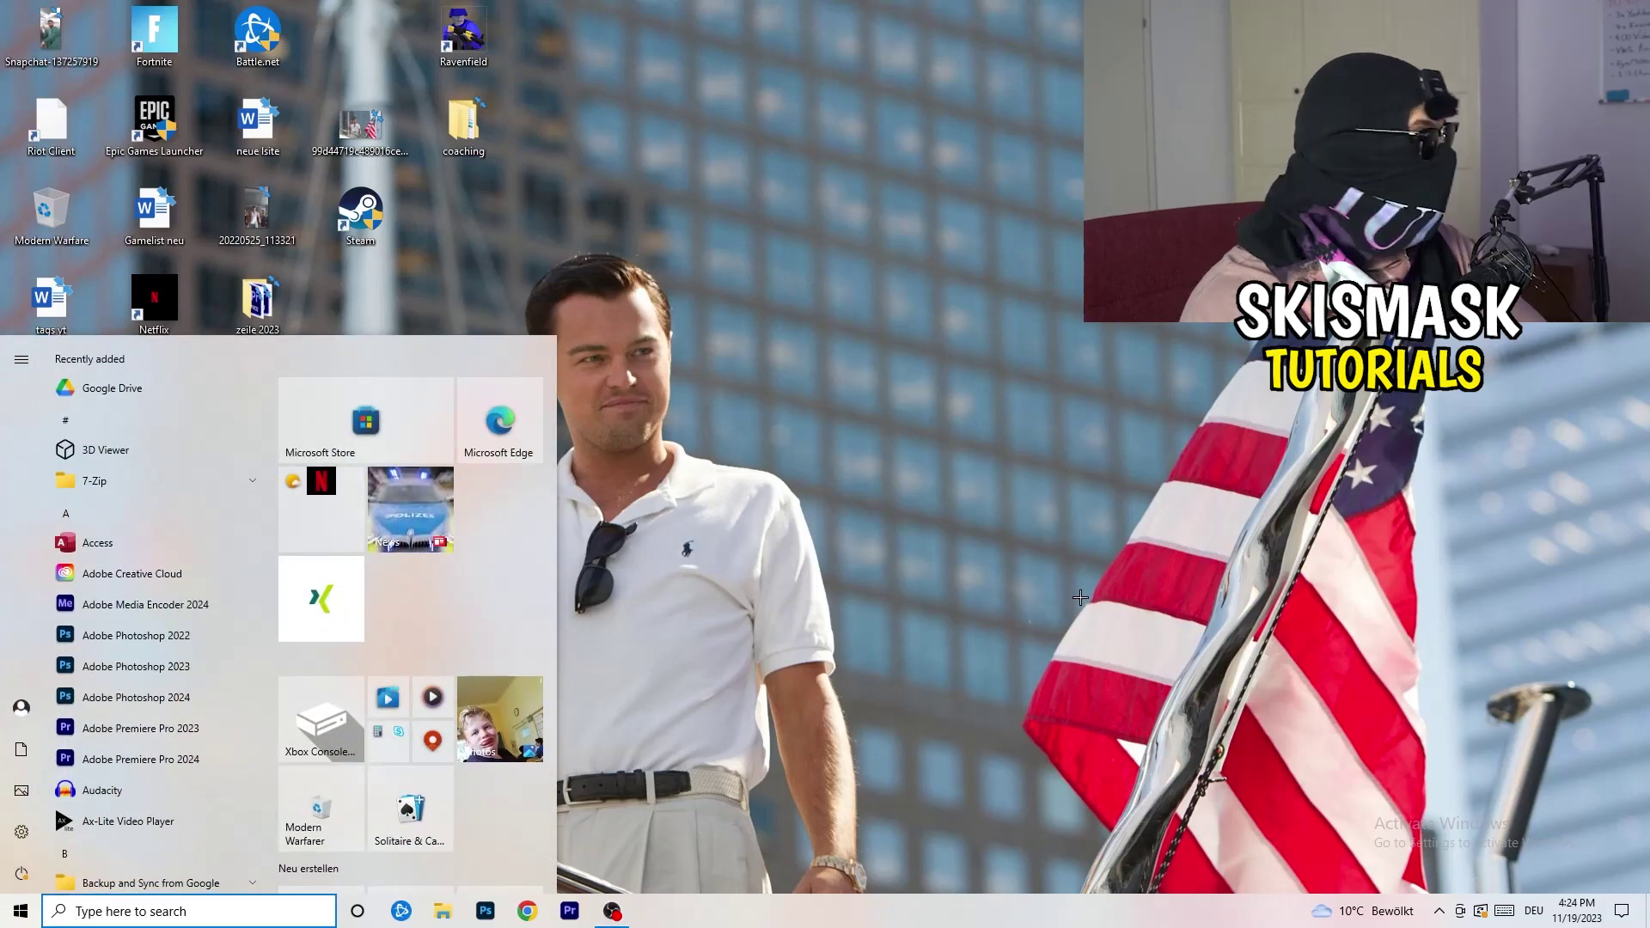
{"action": "key", "text": "super+i"}
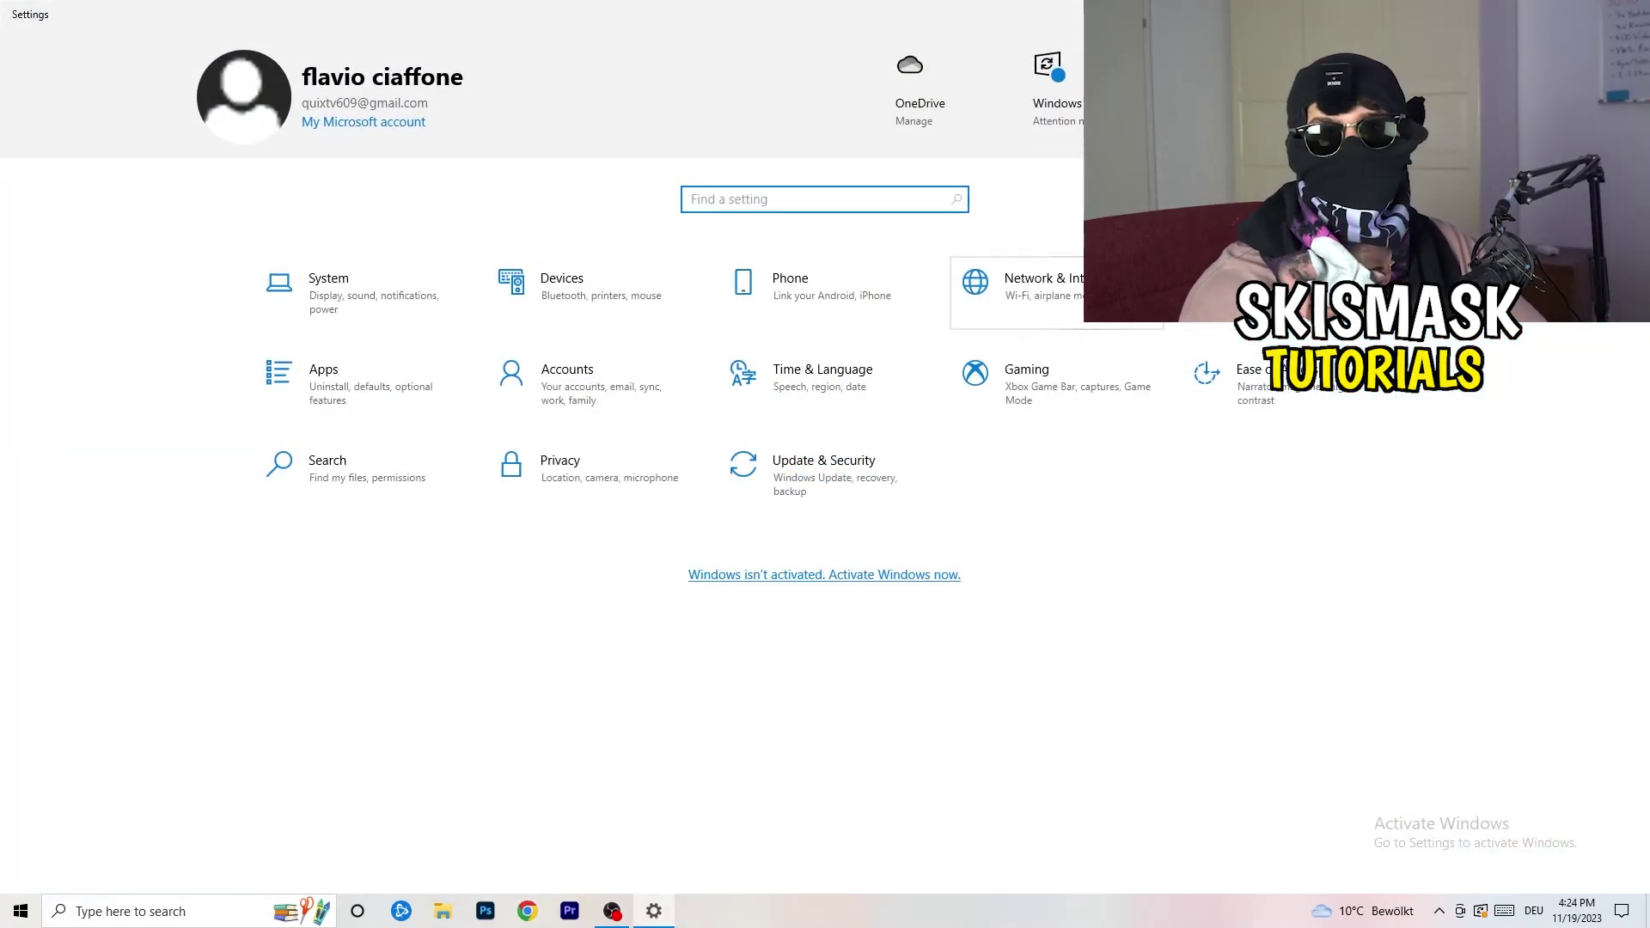
{"action": "left_click", "coordinate": [1117, 292]}
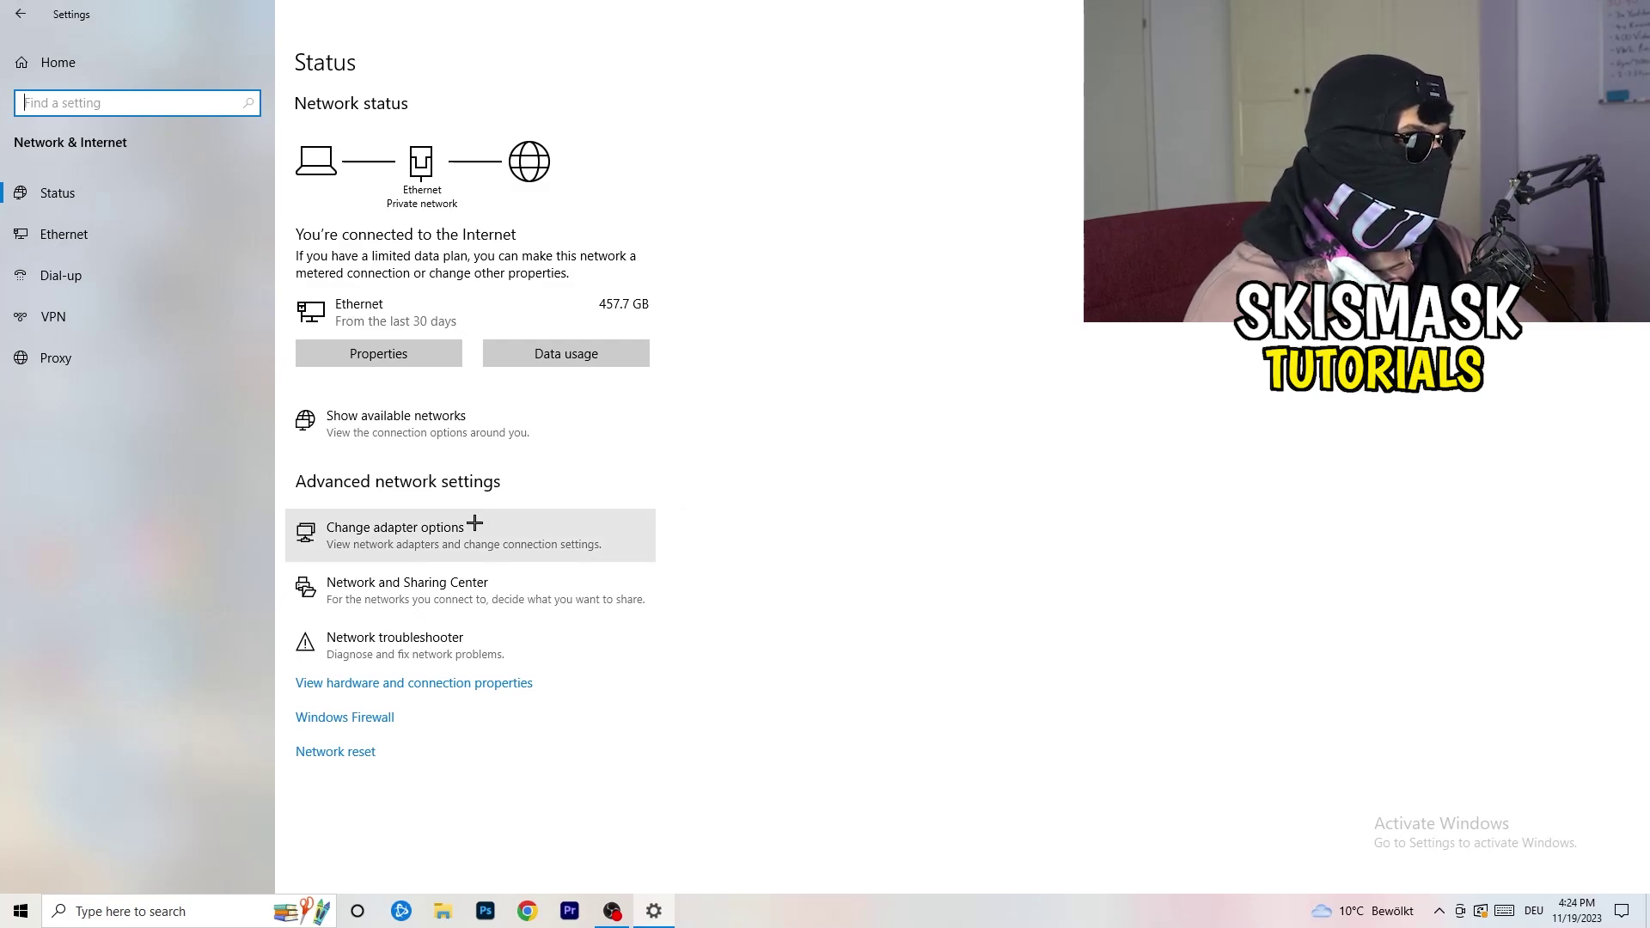
Start the network troubleshooter for all network adapters and close it during problem detection
{"action": "left_click", "coordinate": [428, 656]}
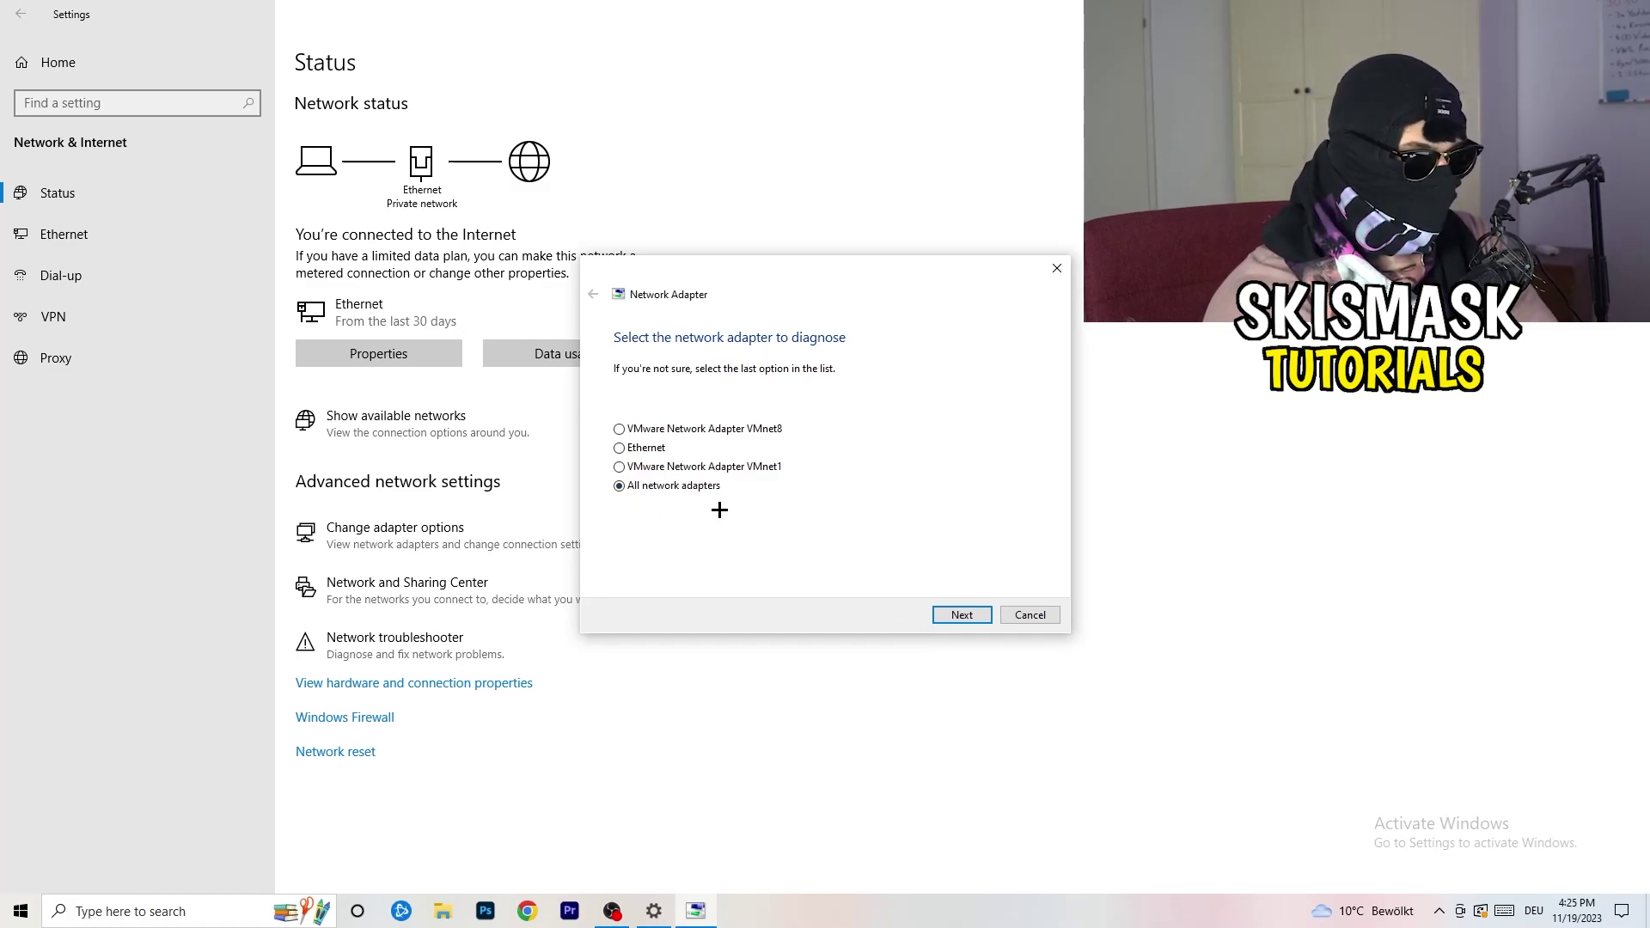
{"action": "left_click", "coordinate": [959, 617]}
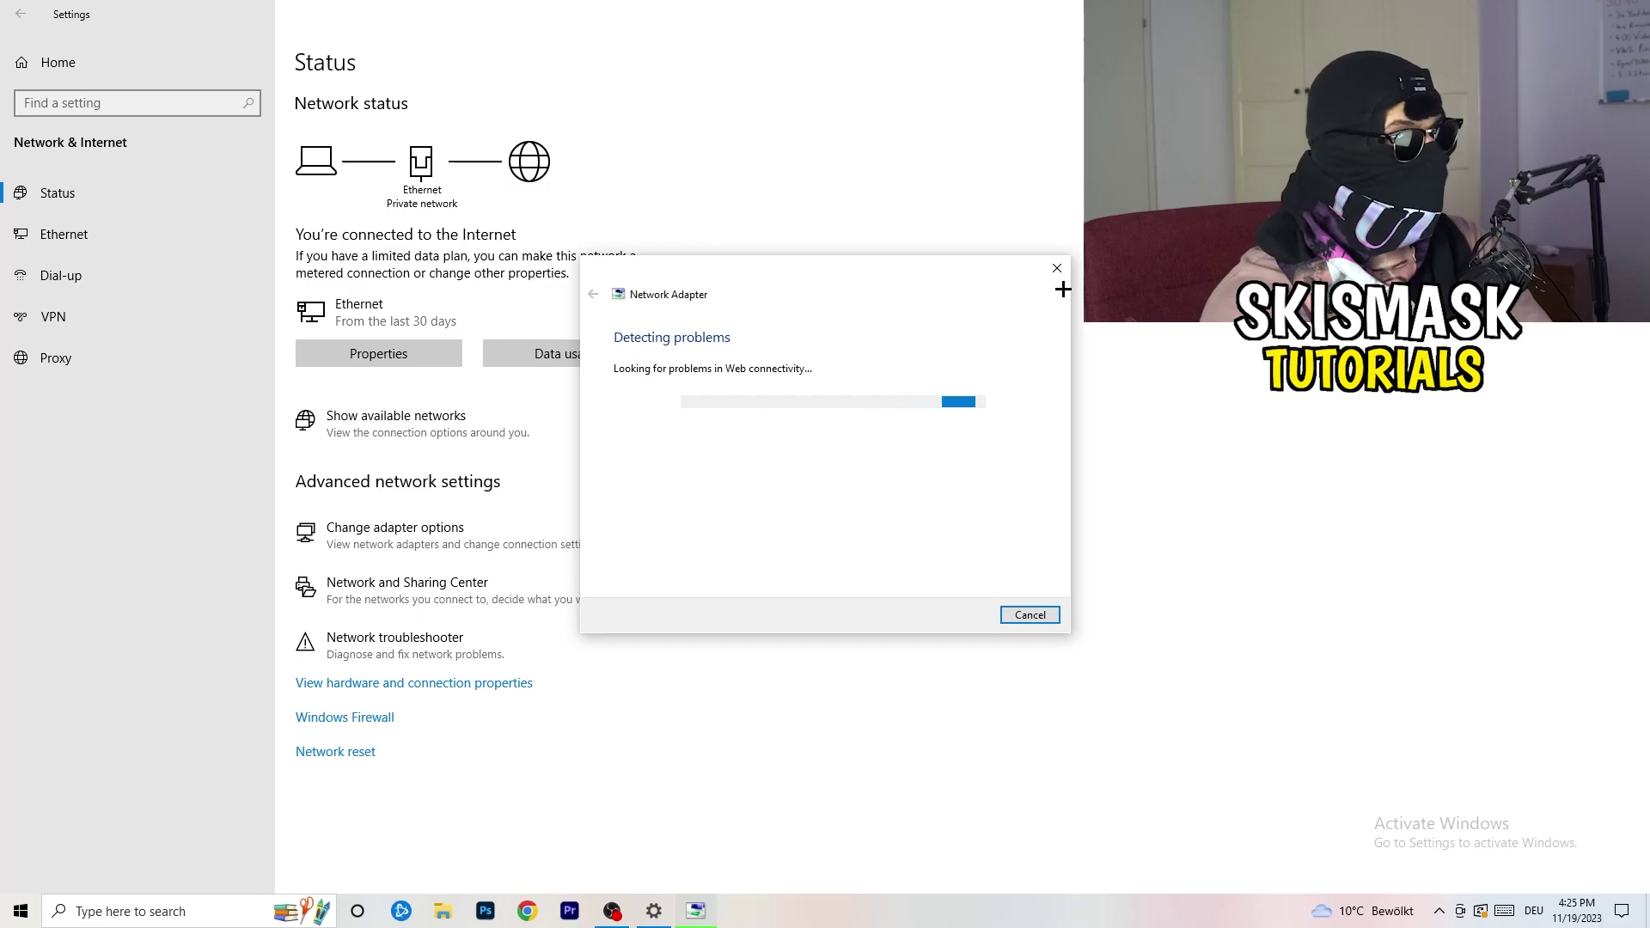
{"action": "left_click", "coordinate": [1057, 269]}
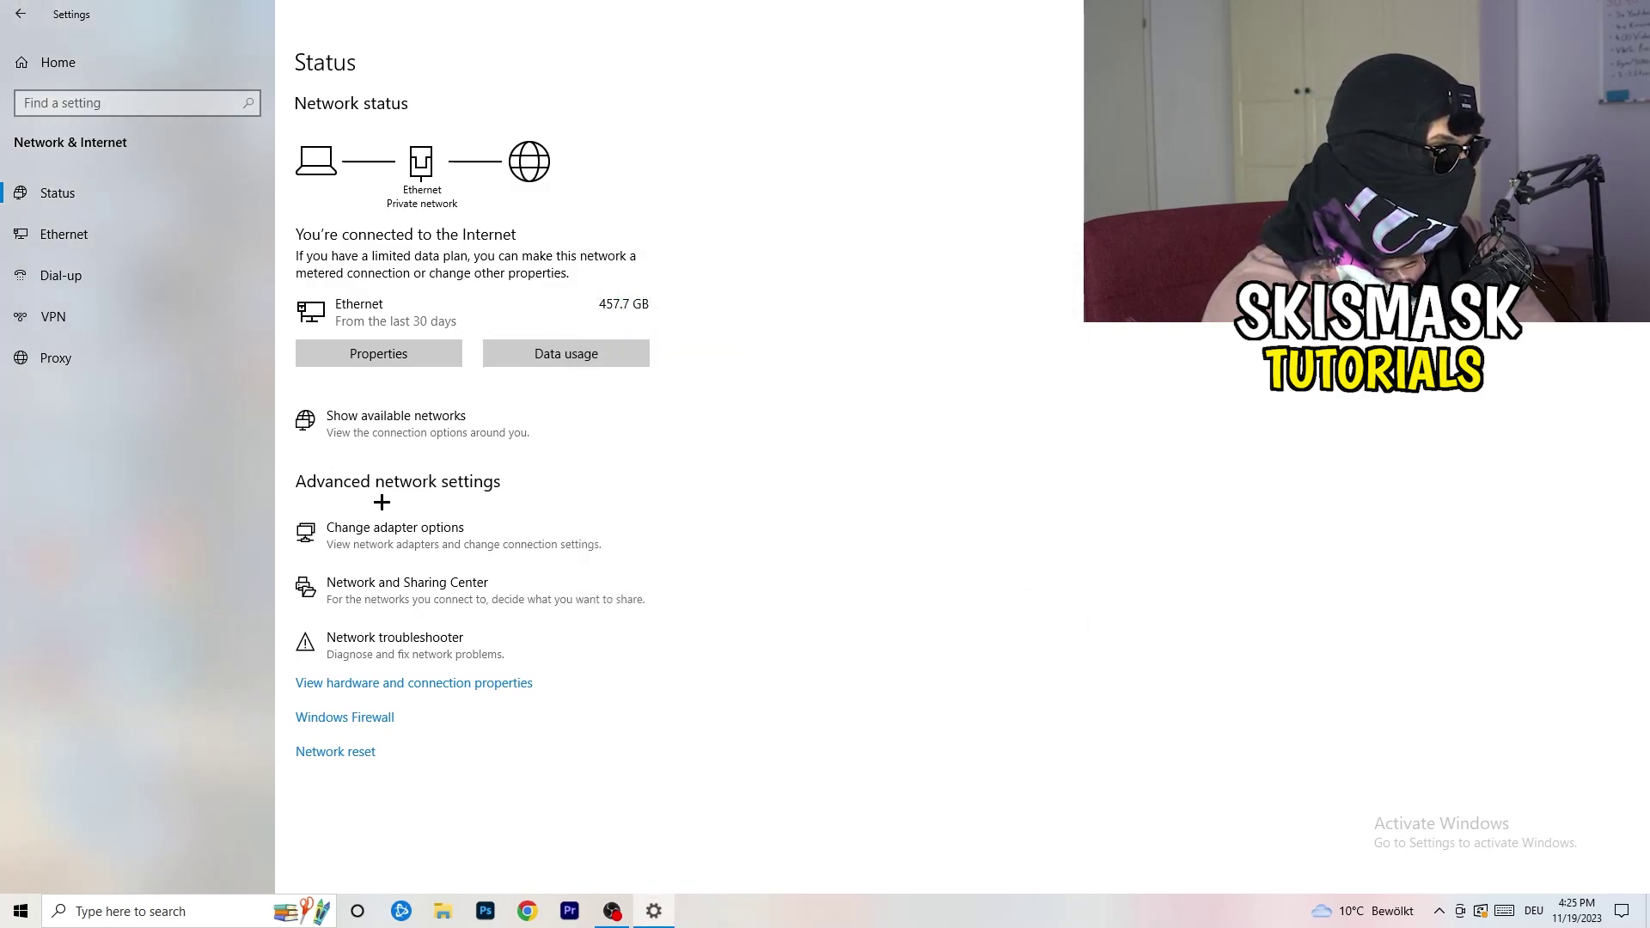
Restart the Ethernet adapter by disabling and re-enabling it in the adapter options, and close Network Connections
{"action": "left_click", "coordinate": [429, 544]}
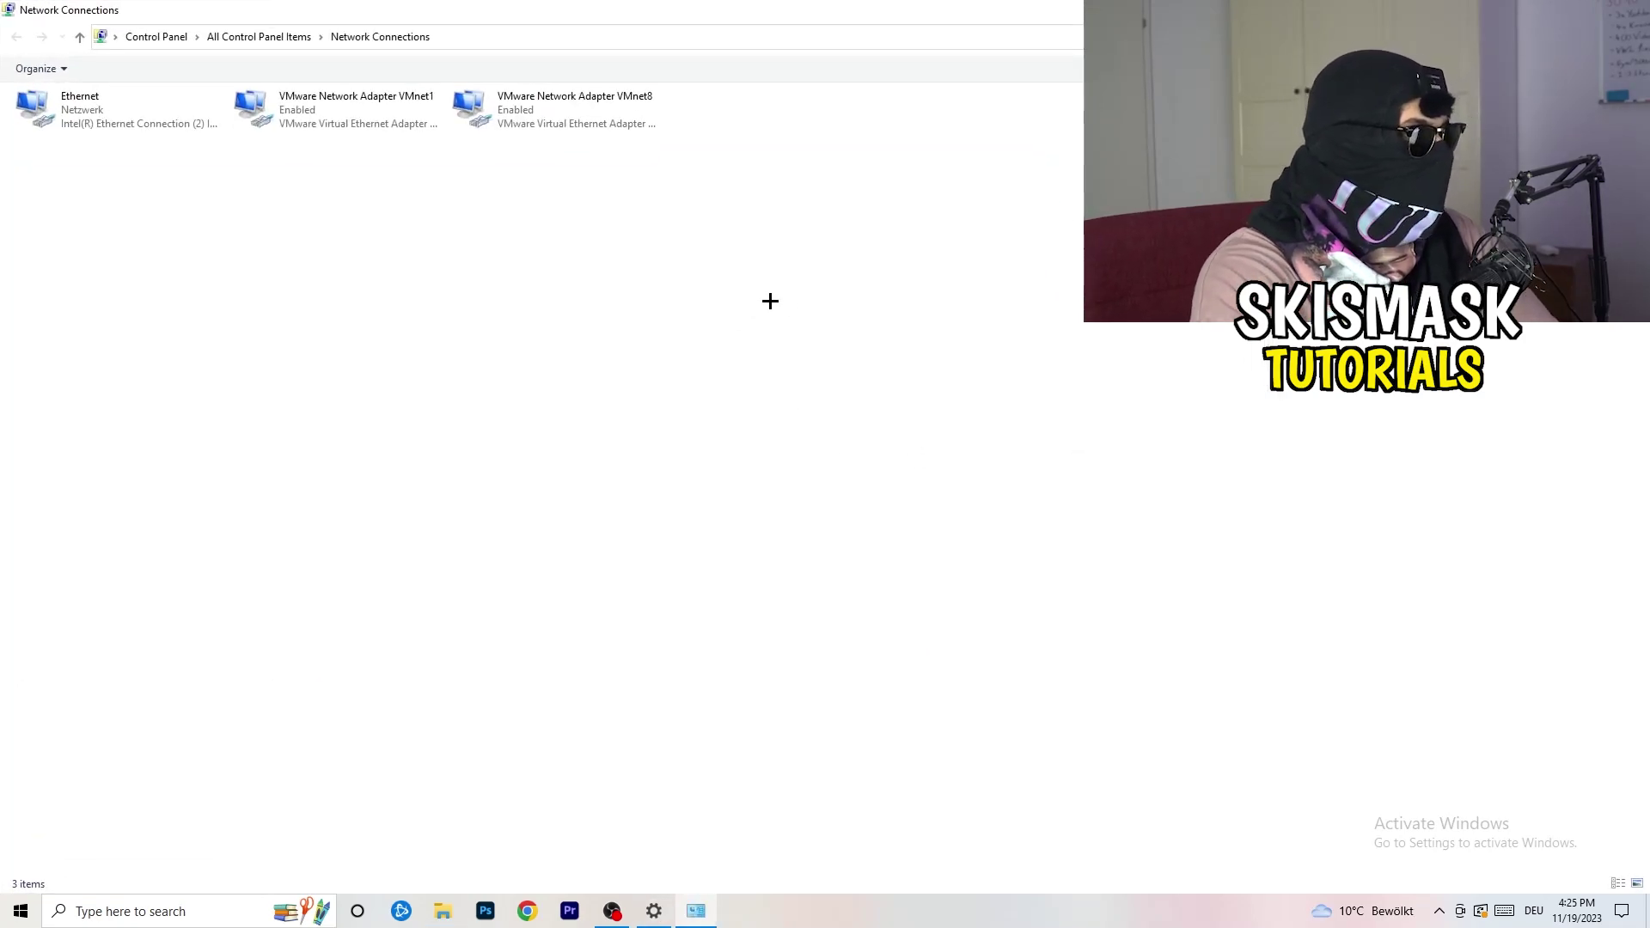
{"action": "left_click", "coordinate": [114, 106]}
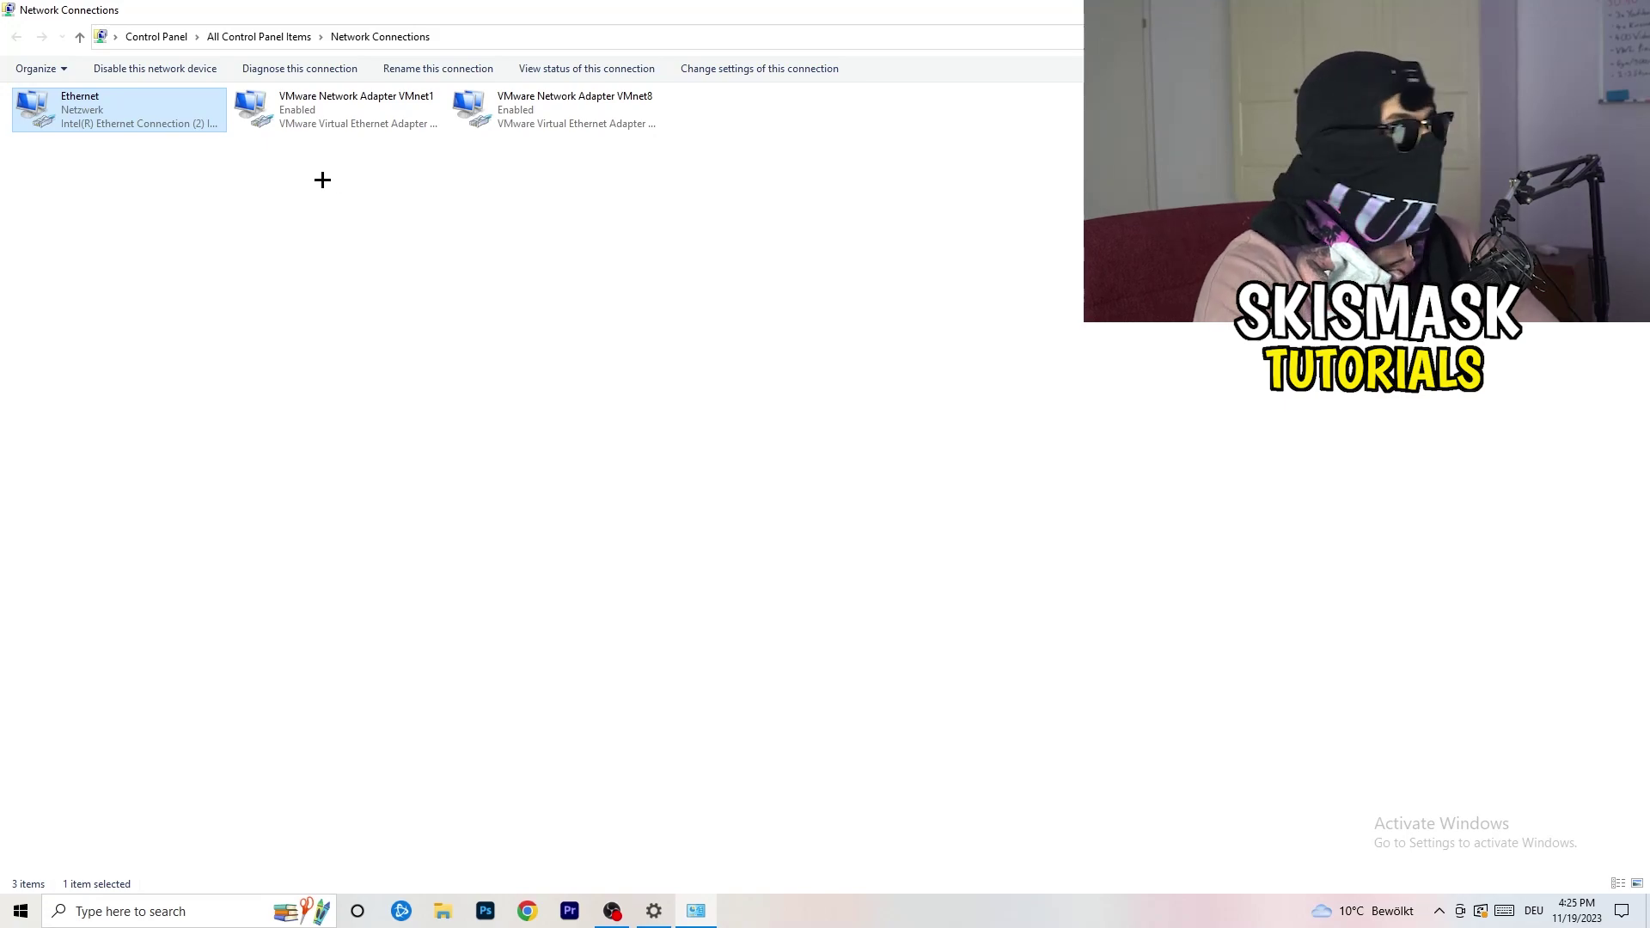
{"action": "right_click", "coordinate": [140, 105]}
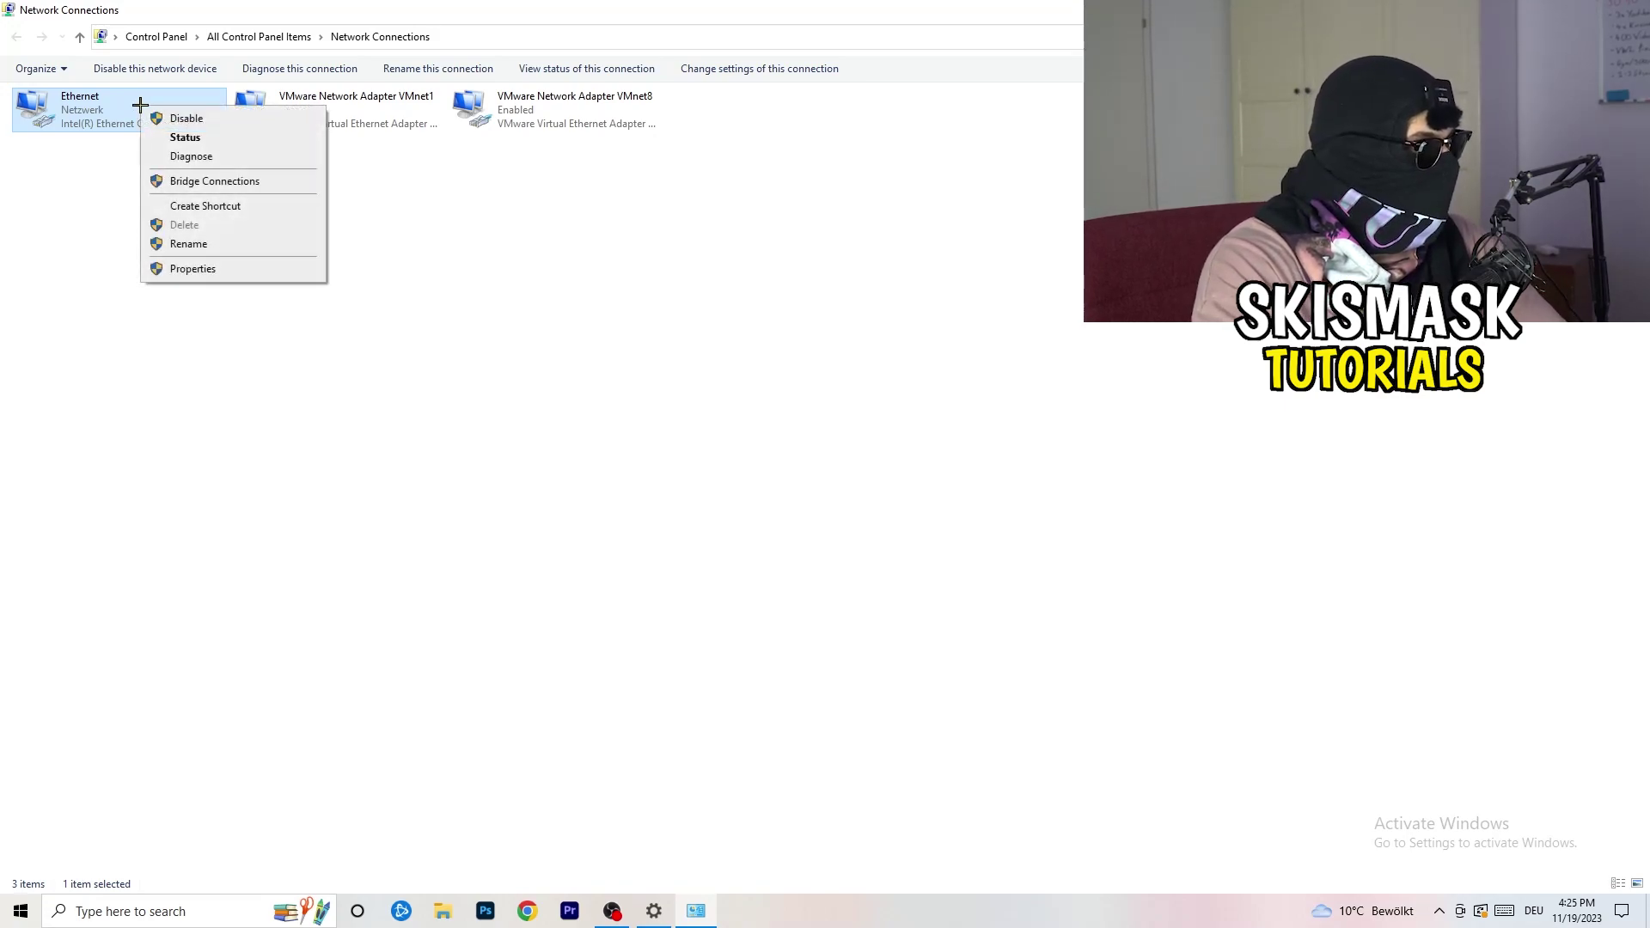
{"action": "left_click", "coordinate": [192, 115]}
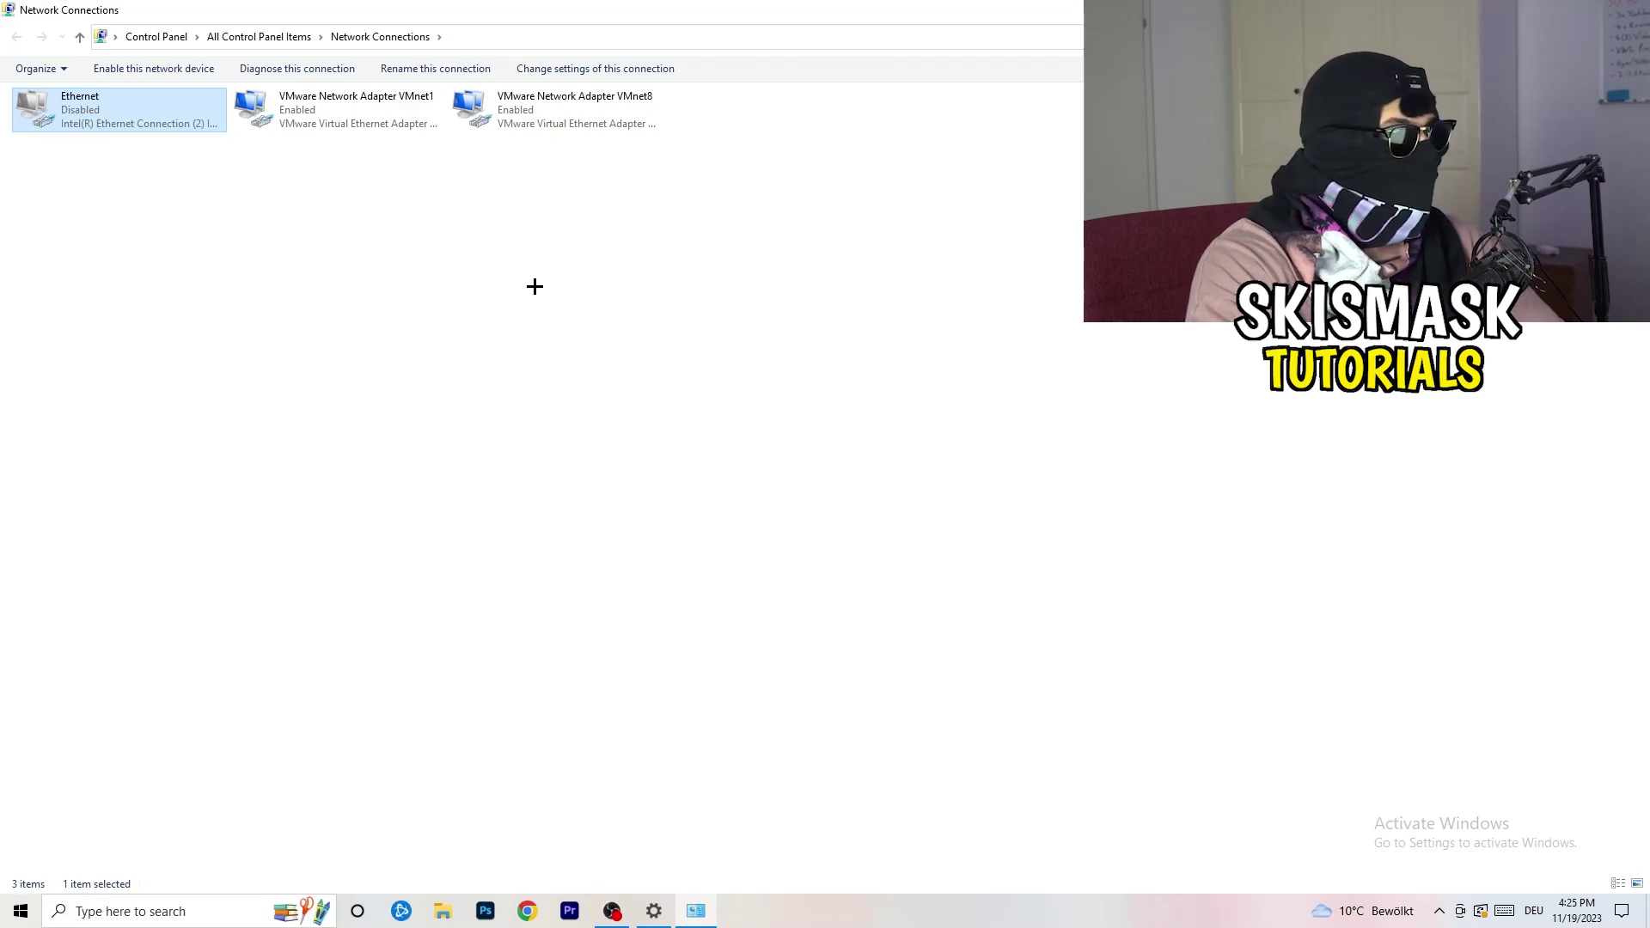
{"action": "right_click", "coordinate": [90, 122]}
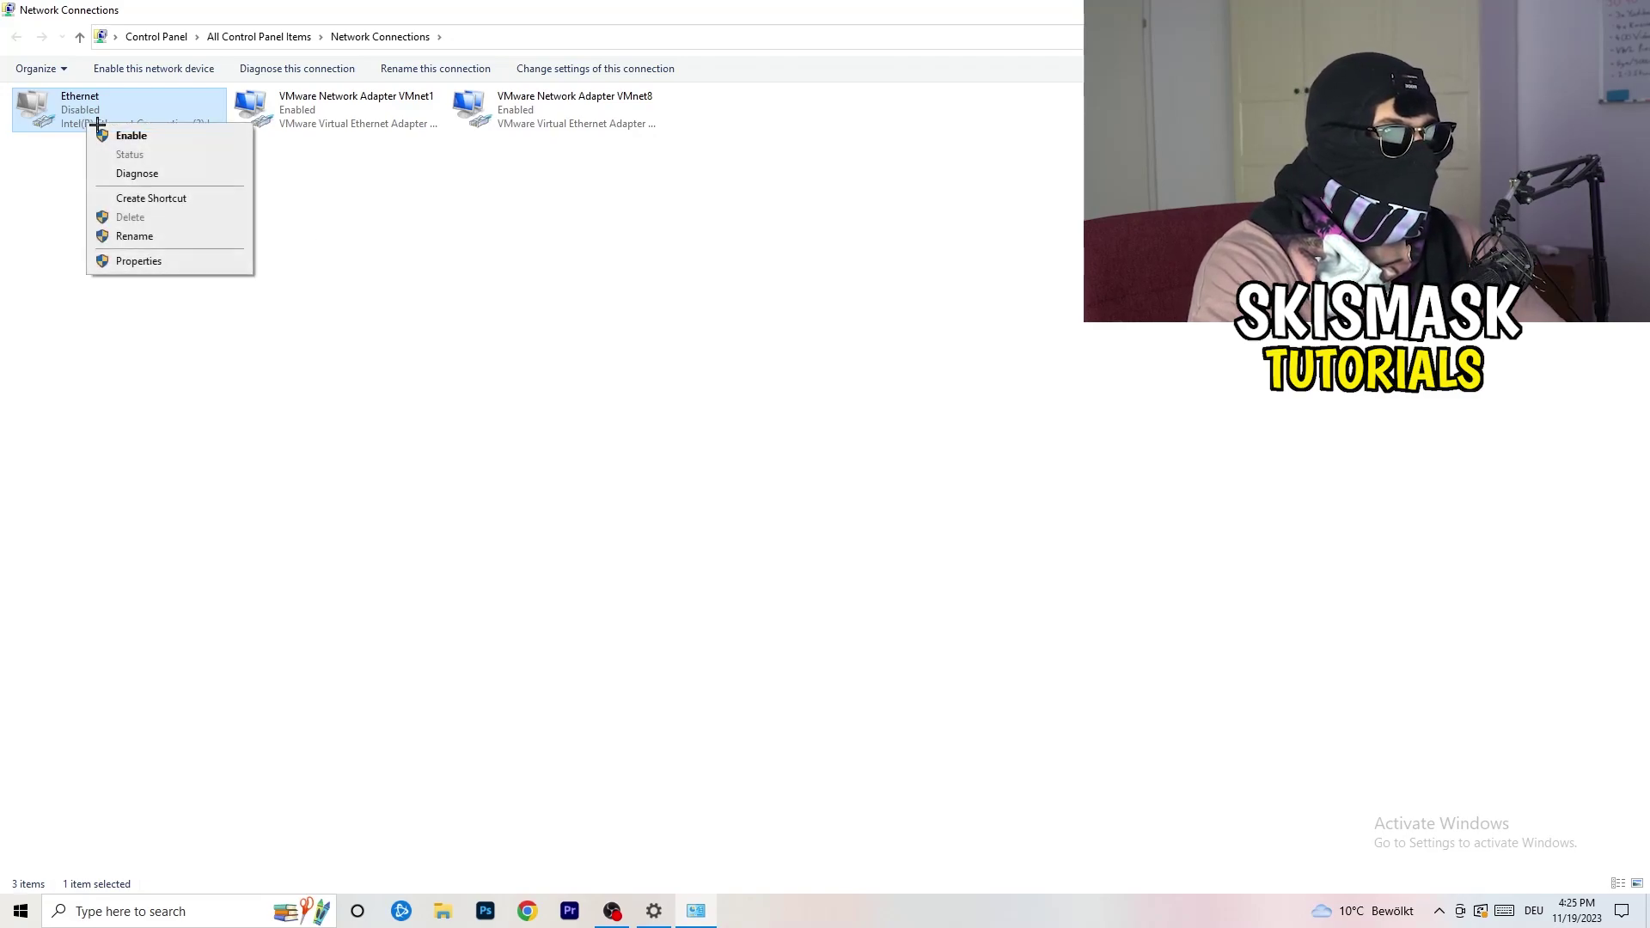
{"action": "left_click", "coordinate": [165, 137]}
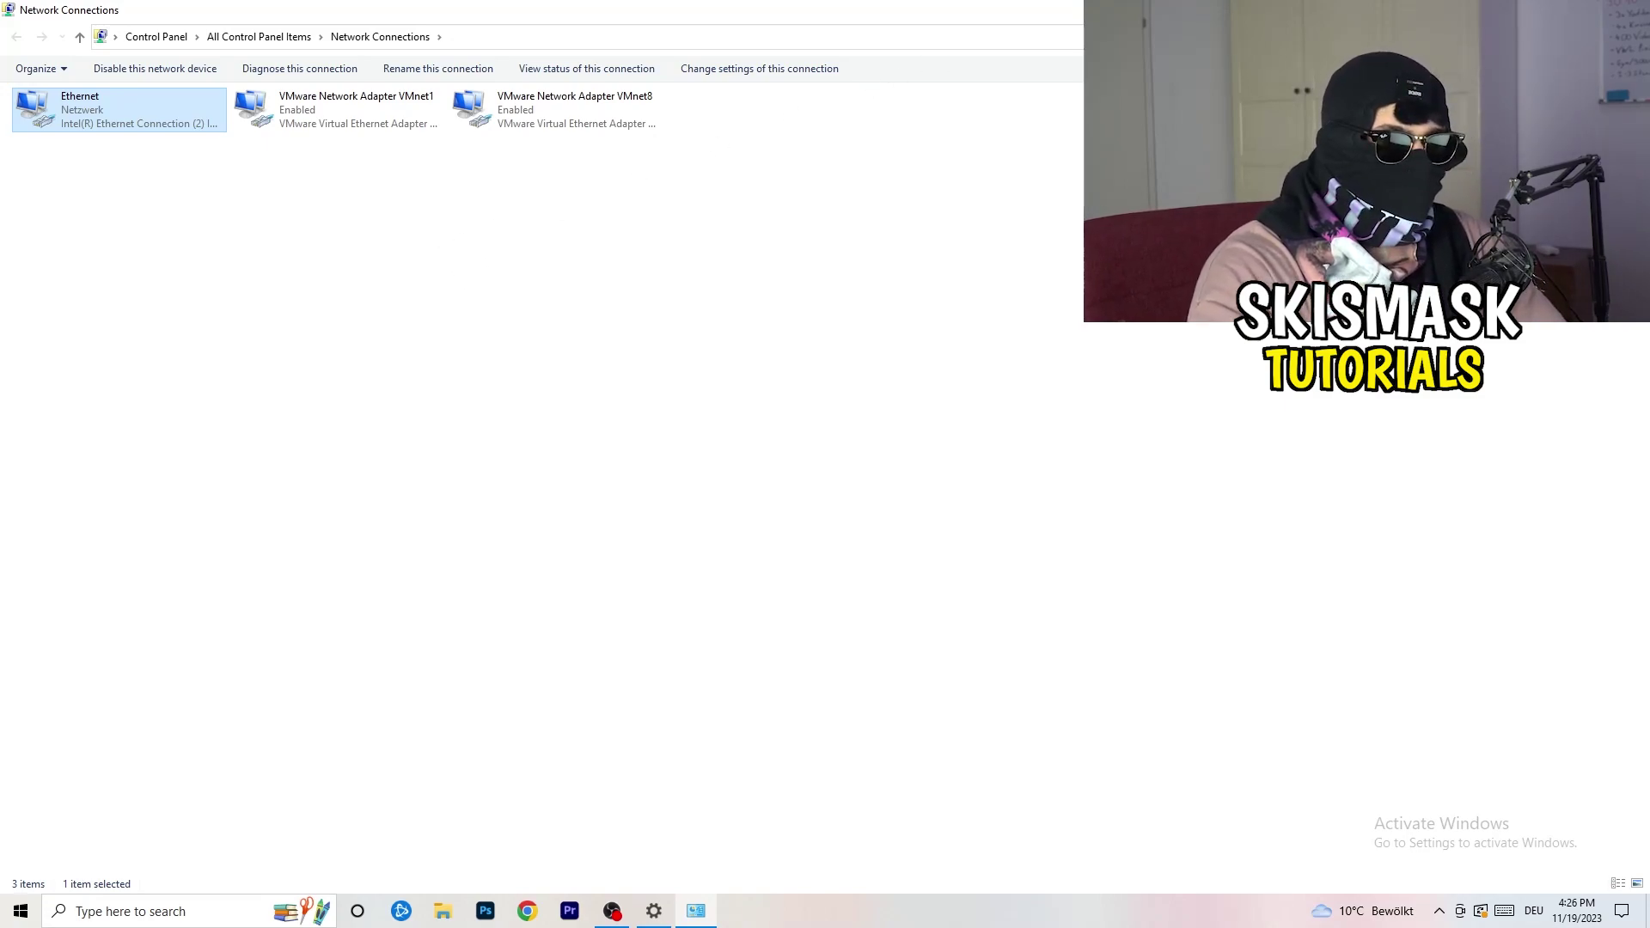
{"action": "left_click", "coordinate": [1629, 9]}
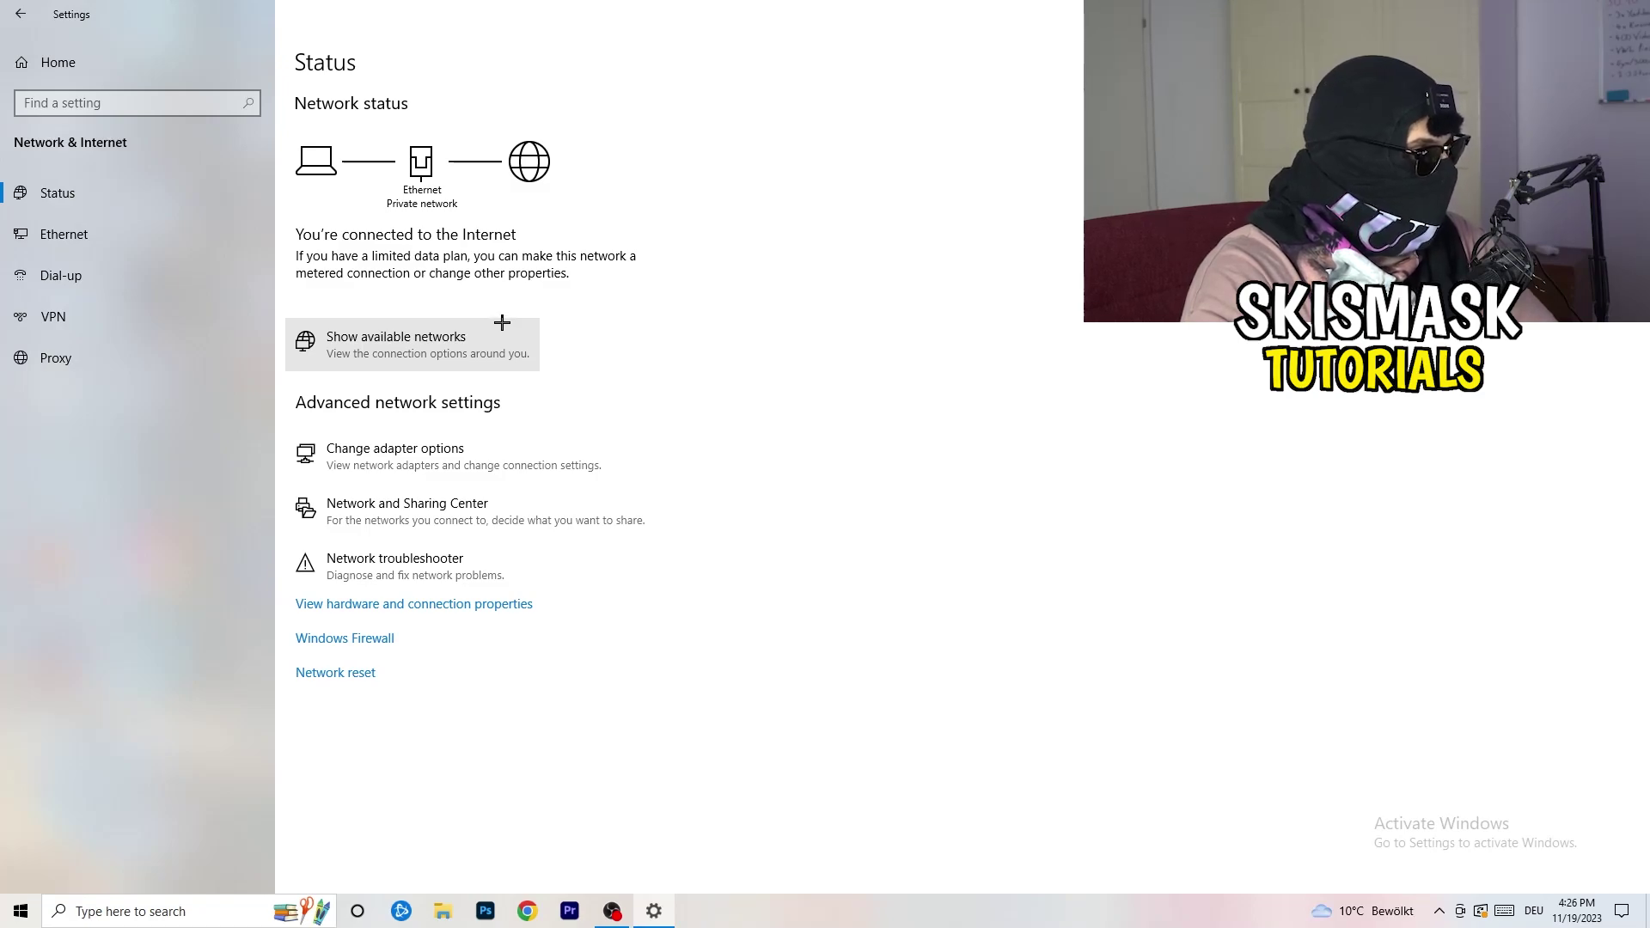
Open the Internet Protocol Version 4 (TCP/IPv4) properties of the Ethernet connection through the Network and Sharing Center
{"action": "left_click", "coordinate": [488, 518]}
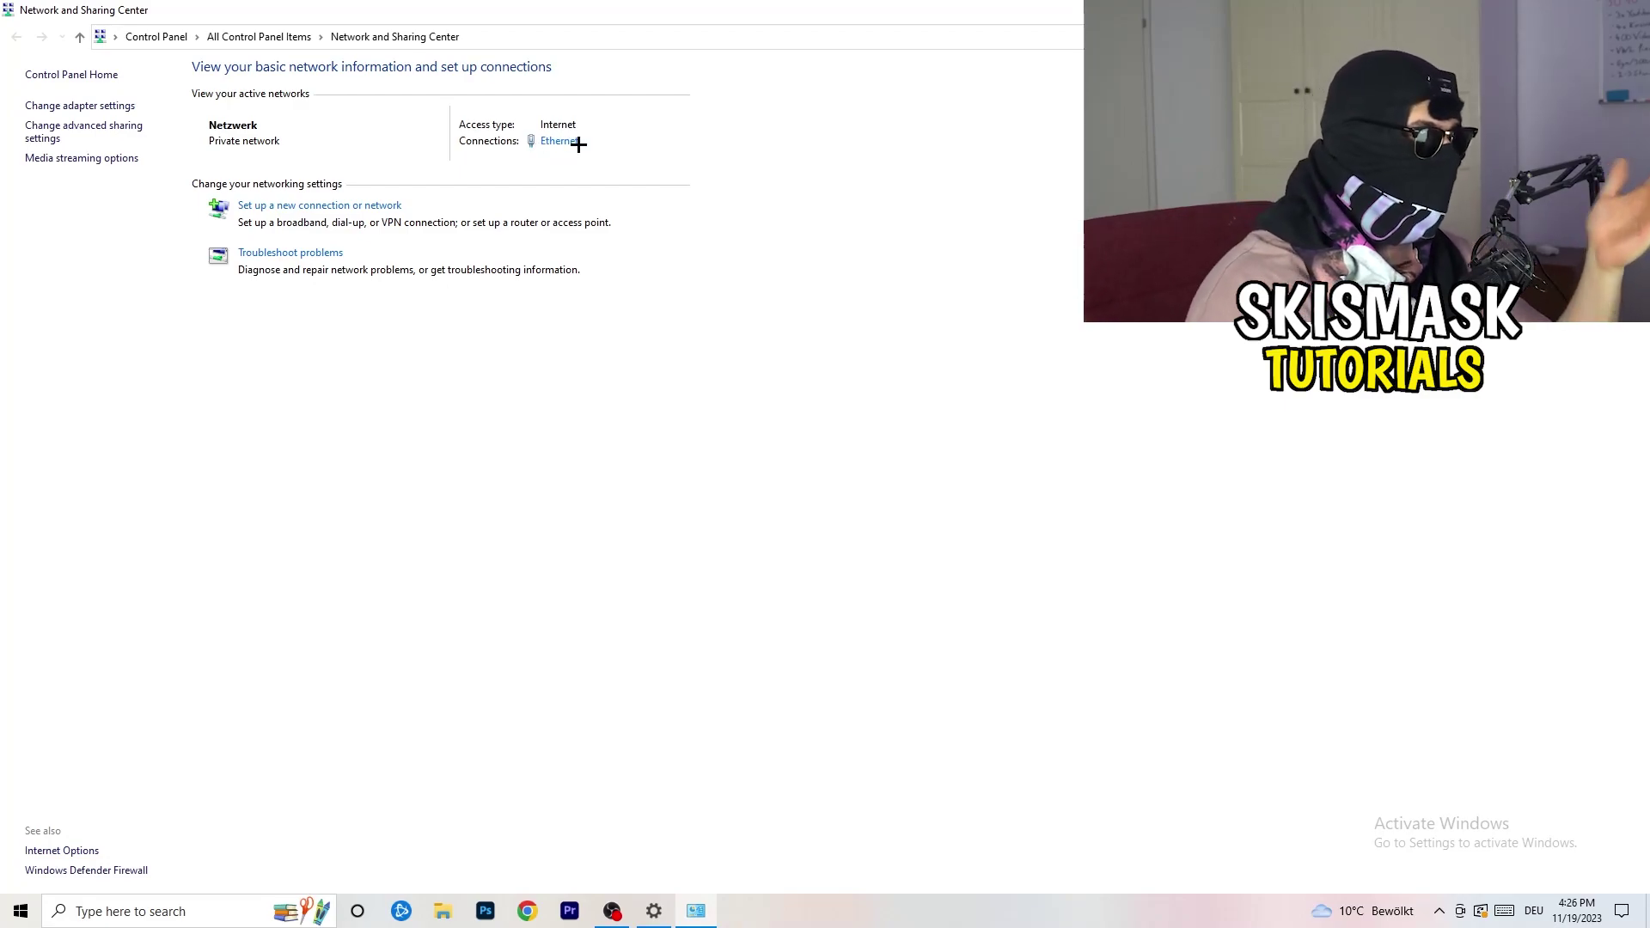
{"action": "left_click", "coordinate": [577, 143]}
{"action": "left_click_drag", "start_coordinate": [819, 274], "coordinate": [418, 169]}
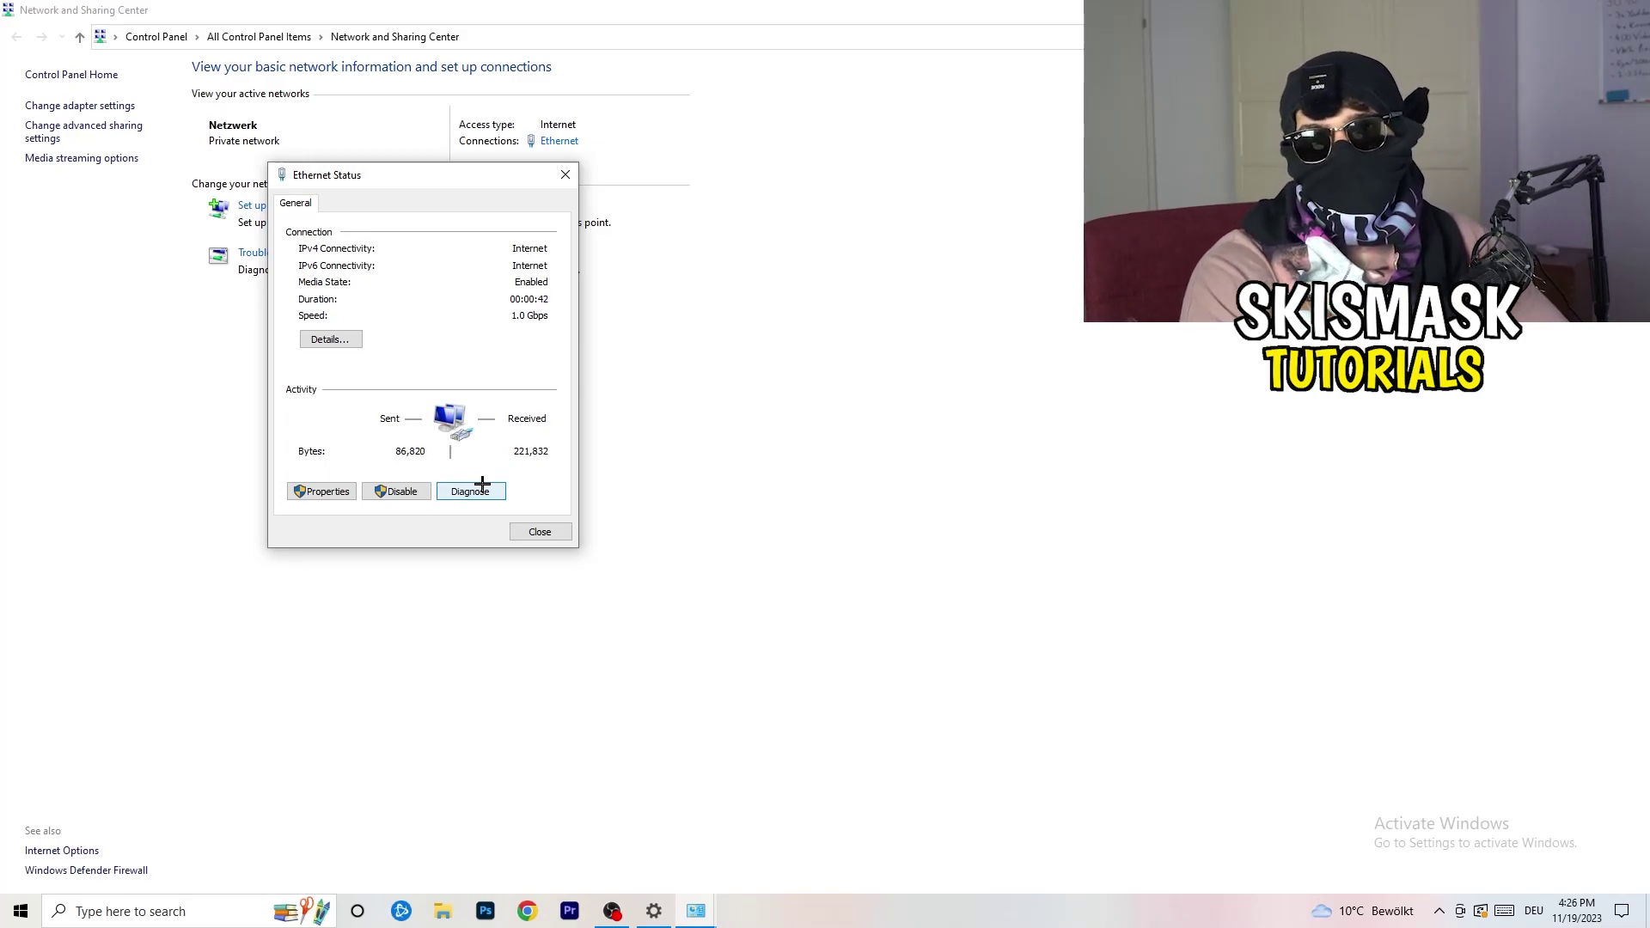
{"action": "left_click", "coordinate": [330, 491]}
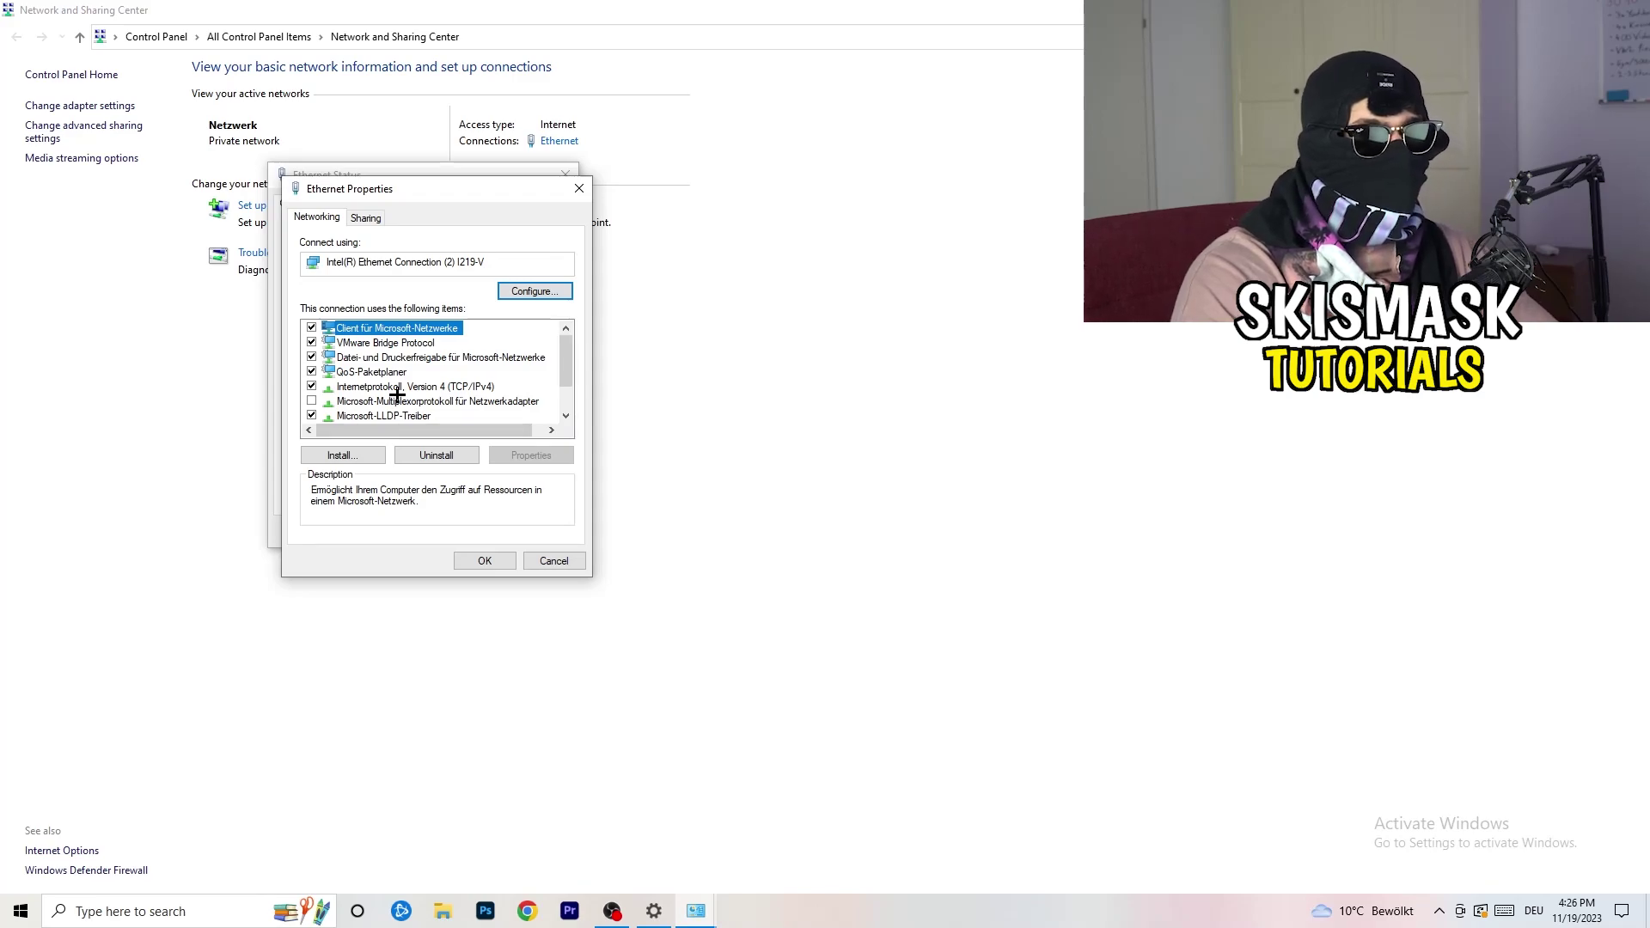
{"action": "scroll", "coordinate": [399, 383], "scroll_direction": "down", "scroll_amount": 1}
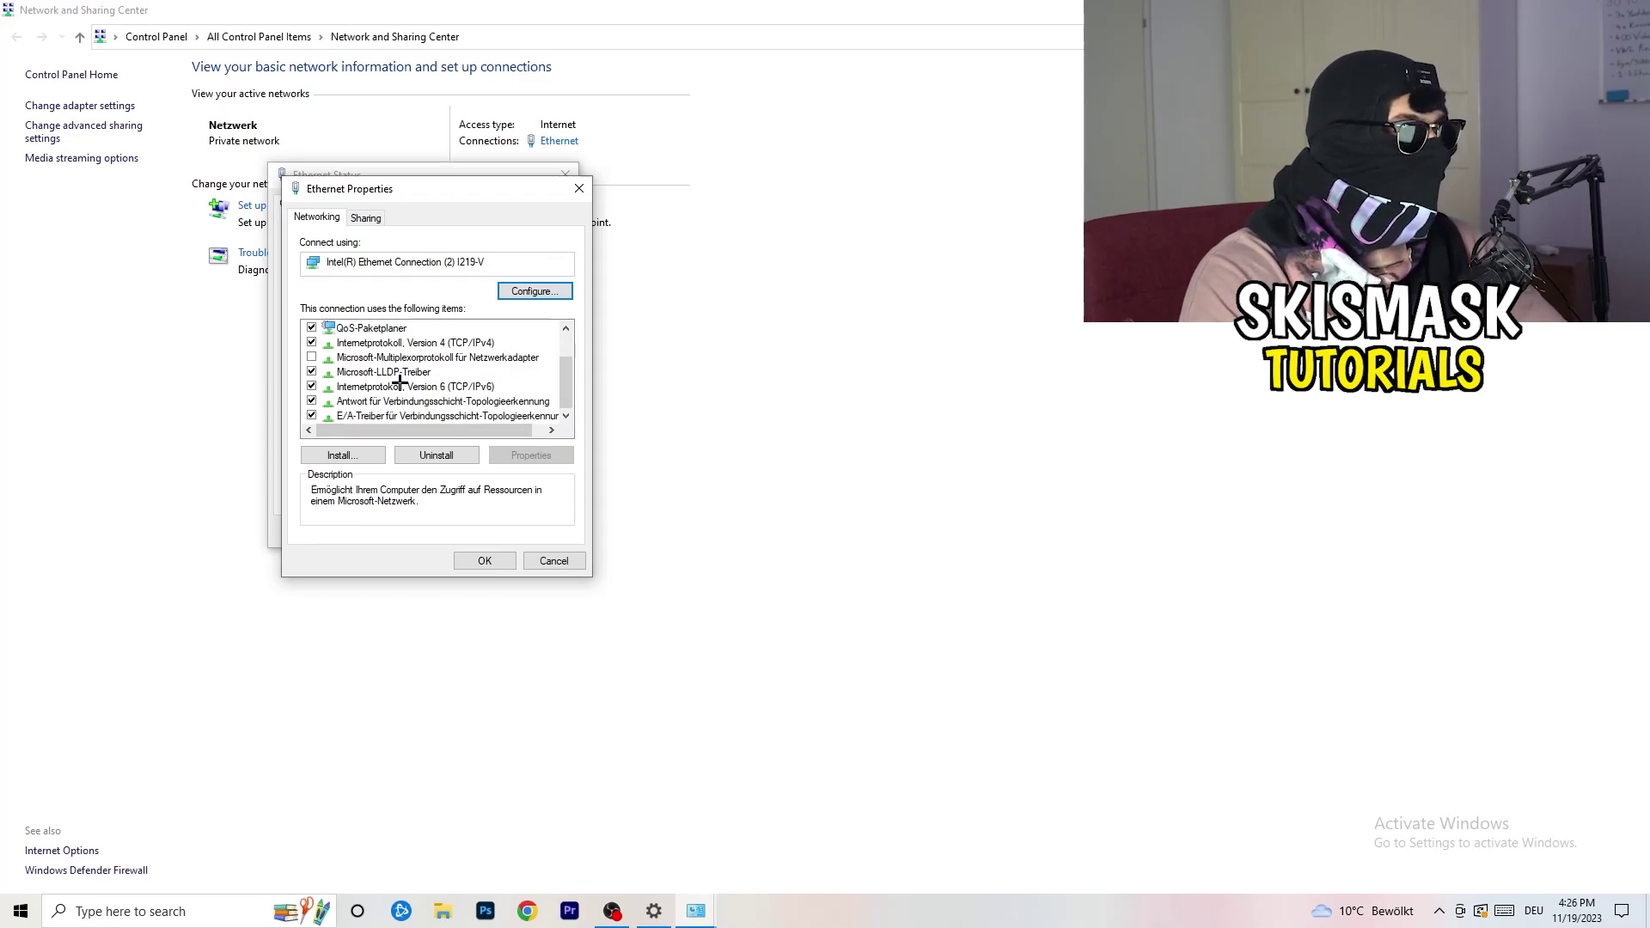
{"action": "scroll", "coordinate": [399, 382], "scroll_direction": "up", "scroll_amount": 1}
{"action": "scroll", "coordinate": [404, 381], "scroll_direction": "down", "scroll_amount": 1}
{"action": "scroll", "coordinate": [408, 380], "scroll_direction": "up", "scroll_amount": 1}
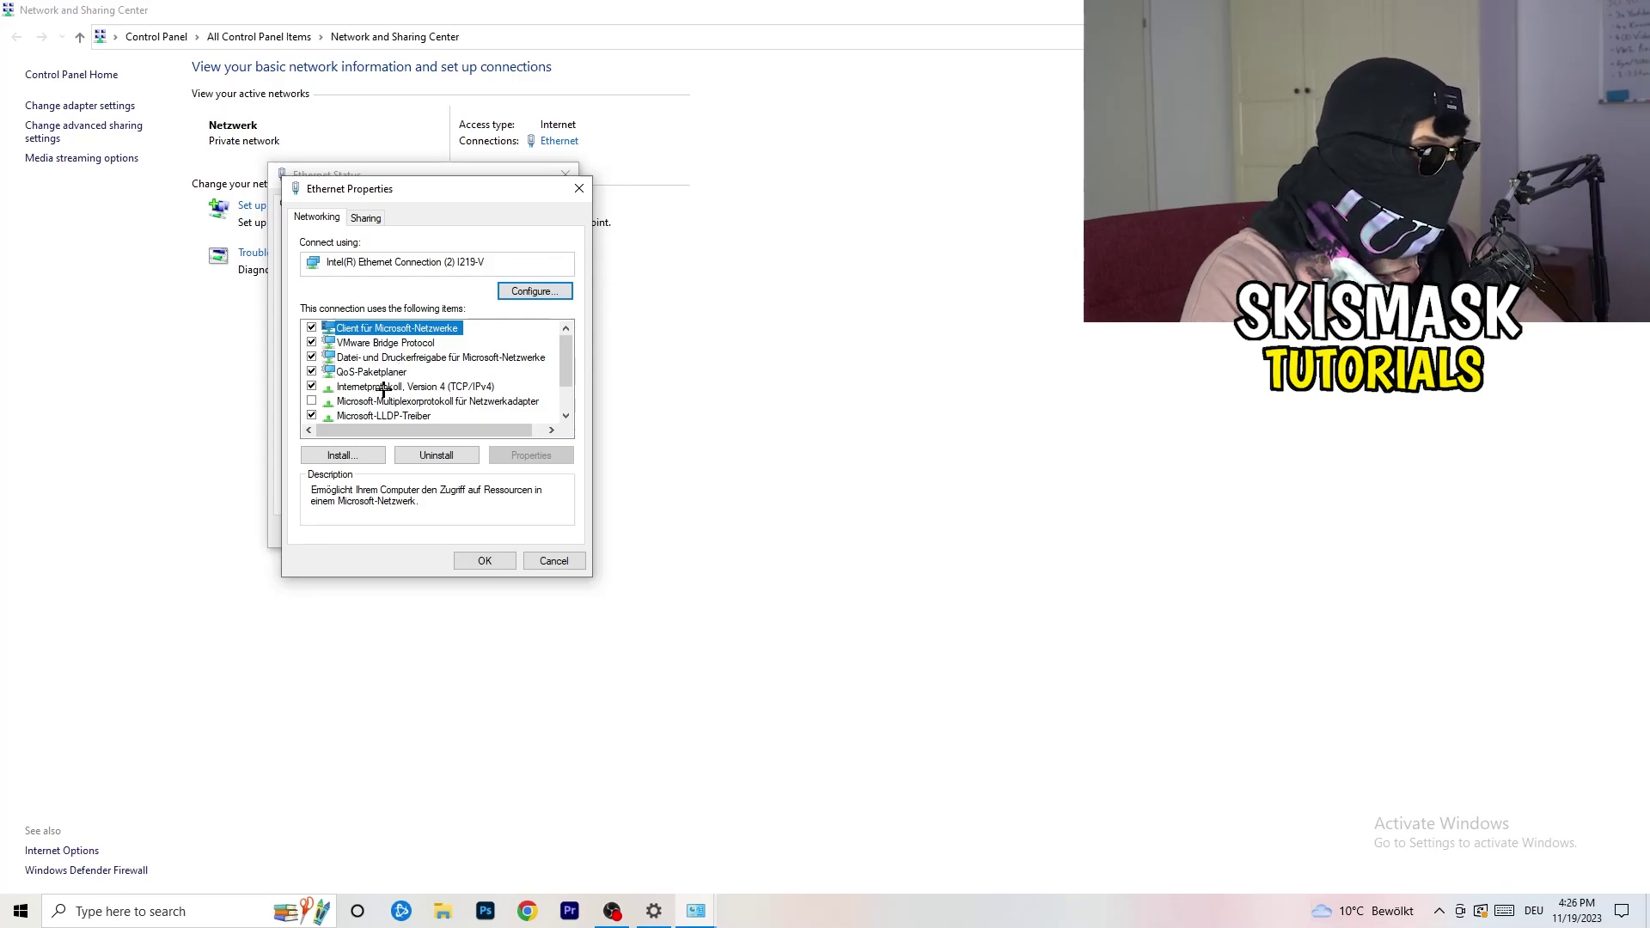
{"action": "double_click", "coordinate": [383, 388]}
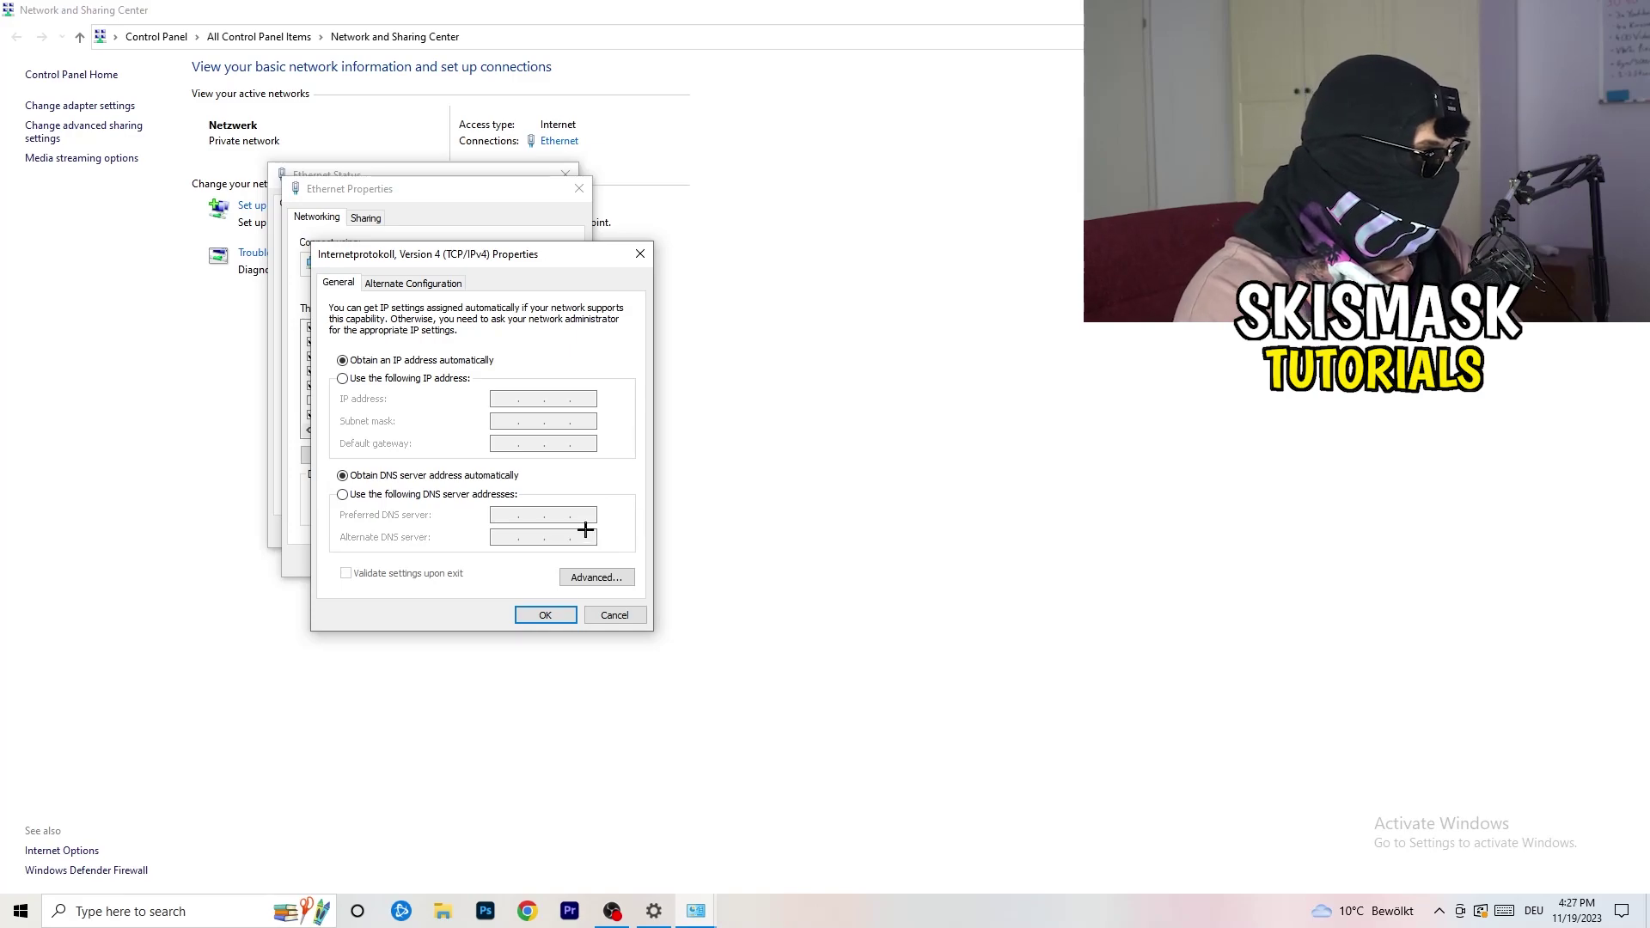
Switch IPv4 to manually entered IP and DNS addresses, and discard the change by closing all the Ethernet dialogs
{"action": "left_click", "coordinate": [348, 381]}
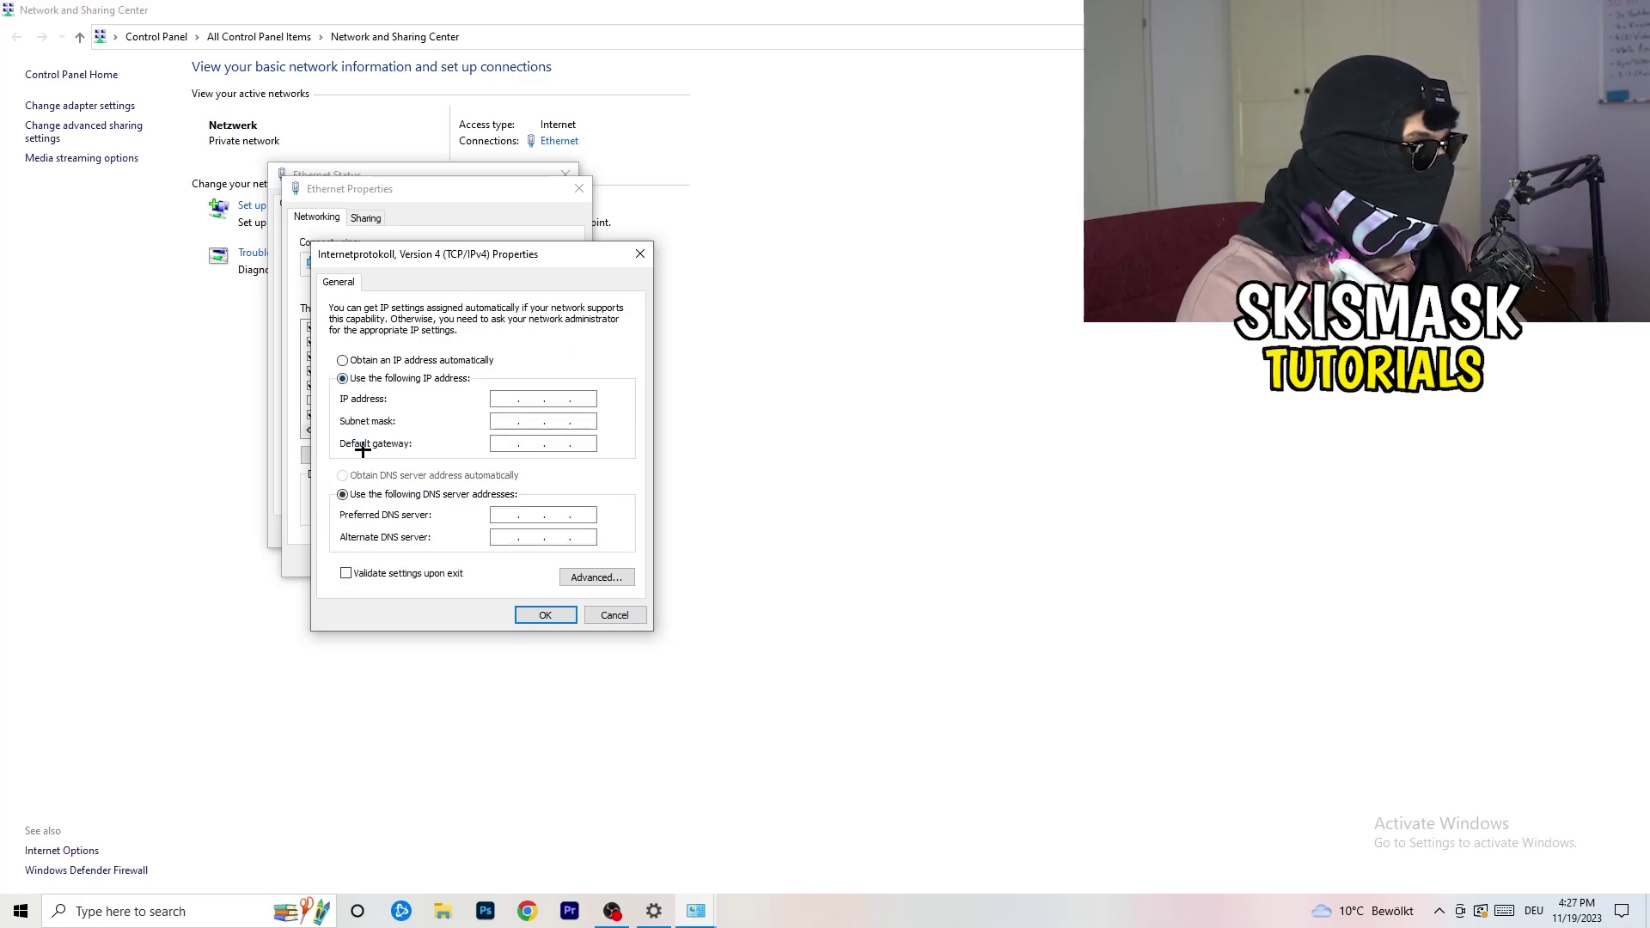
{"action": "left_click", "coordinate": [506, 395]}
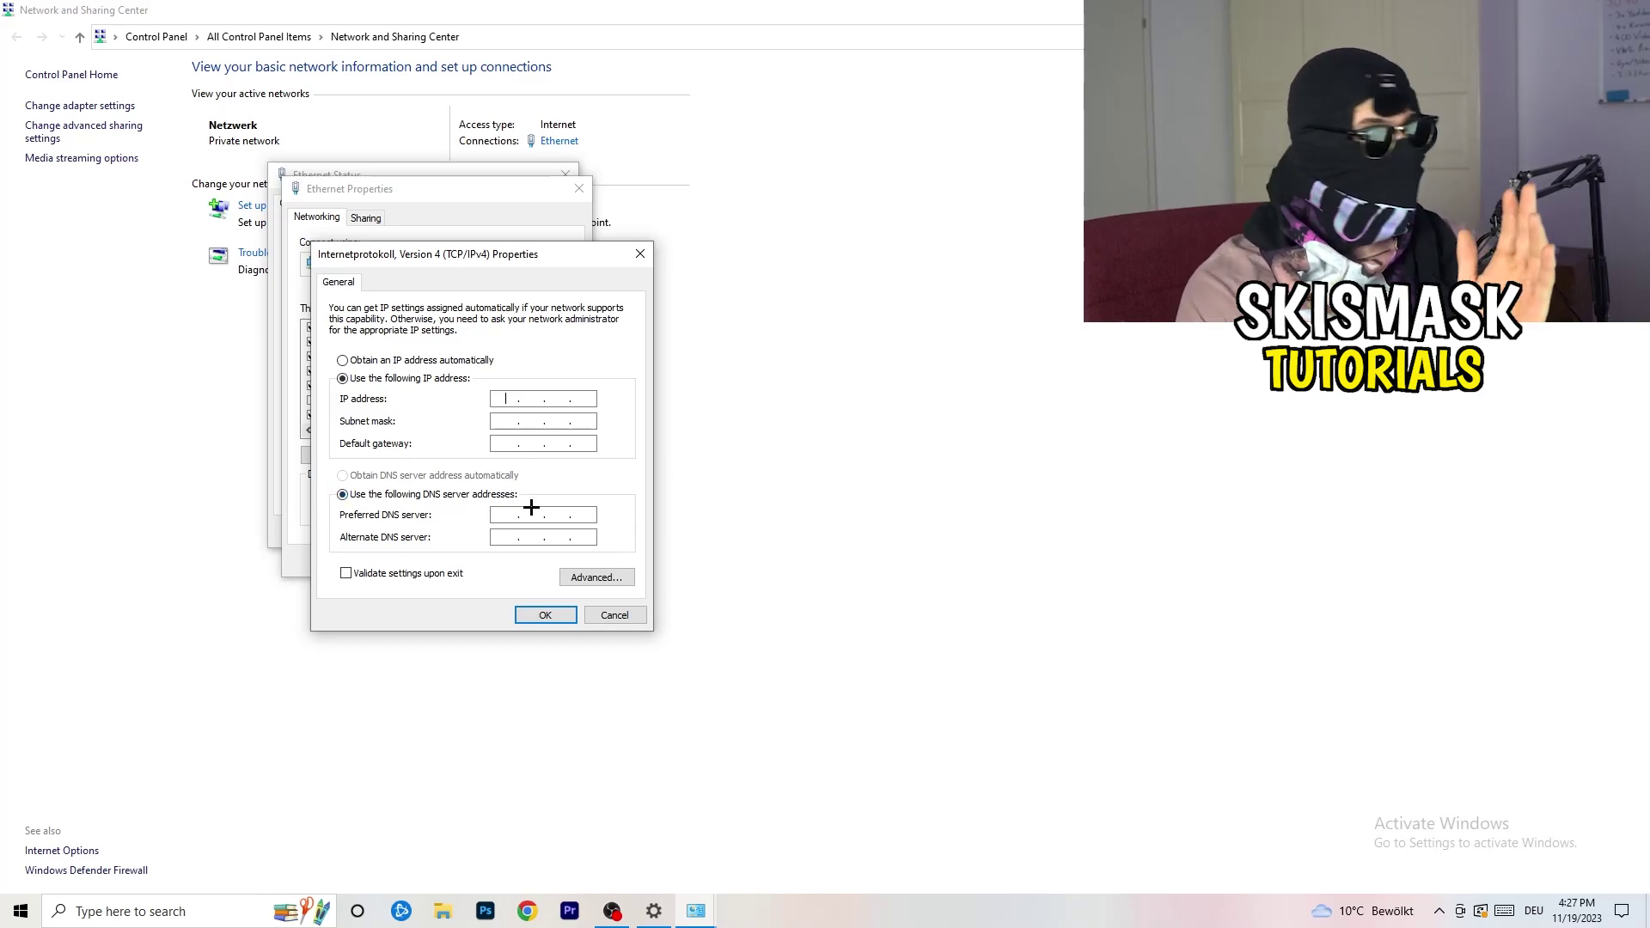
{"action": "left_click", "coordinate": [640, 251]}
{"action": "left_click", "coordinate": [579, 187]}
{"action": "left_click", "coordinate": [564, 174]}
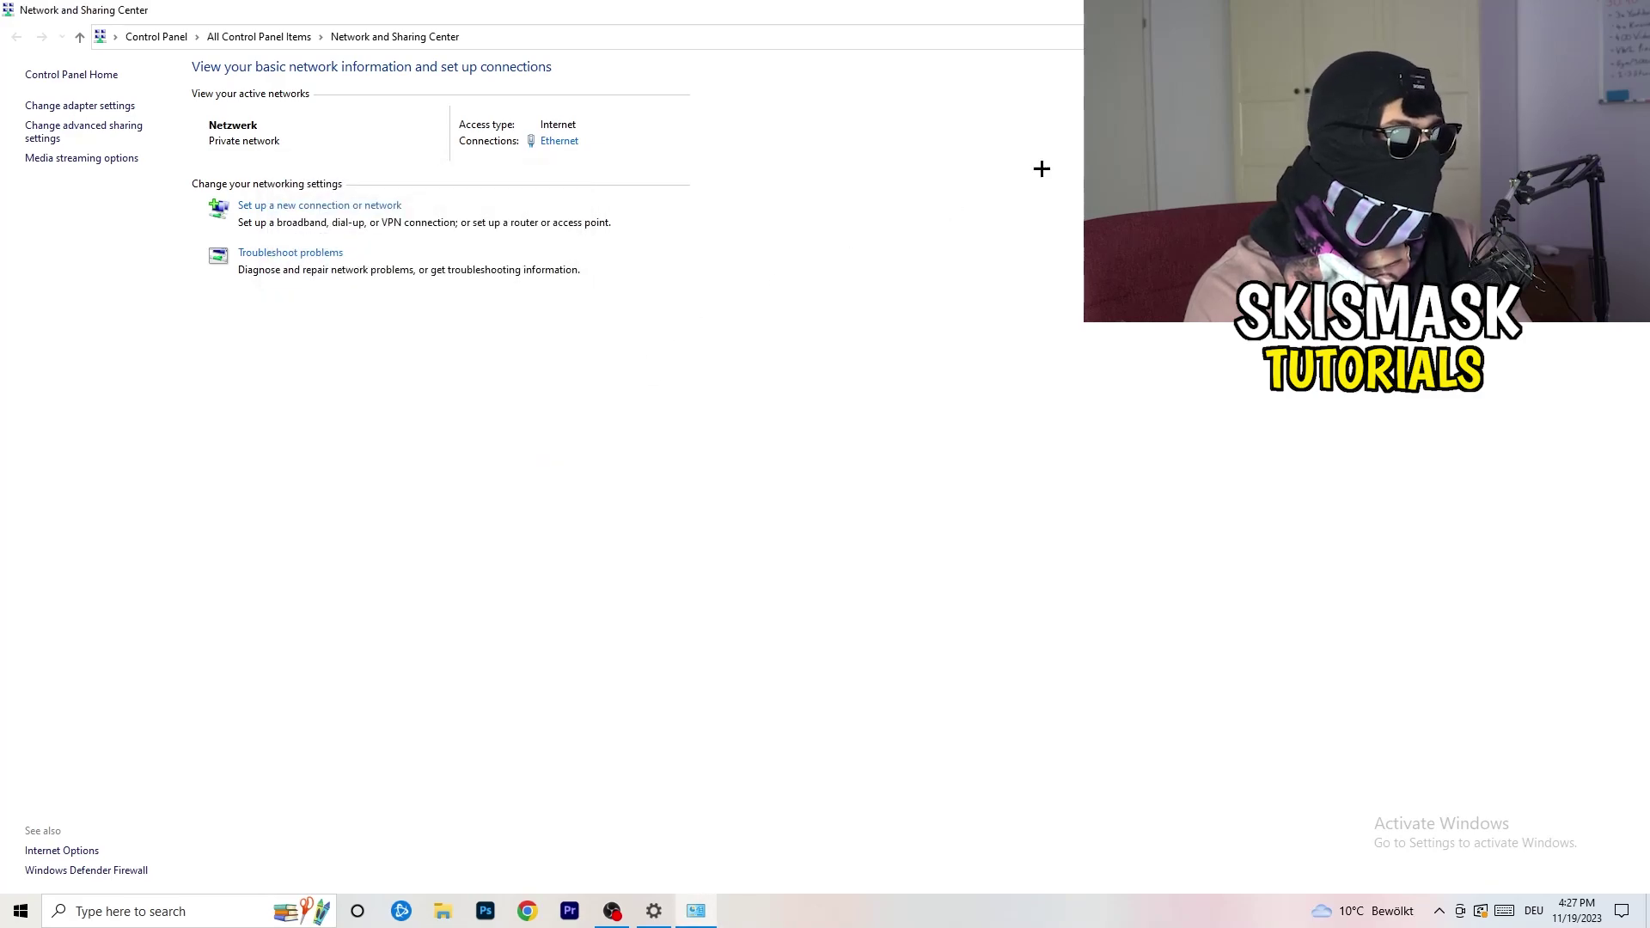
Close the Network and Sharing Center, view the available networks, return to the Network & Internet settings and close Settings
{"action": "key", "text": "alt+F4"}
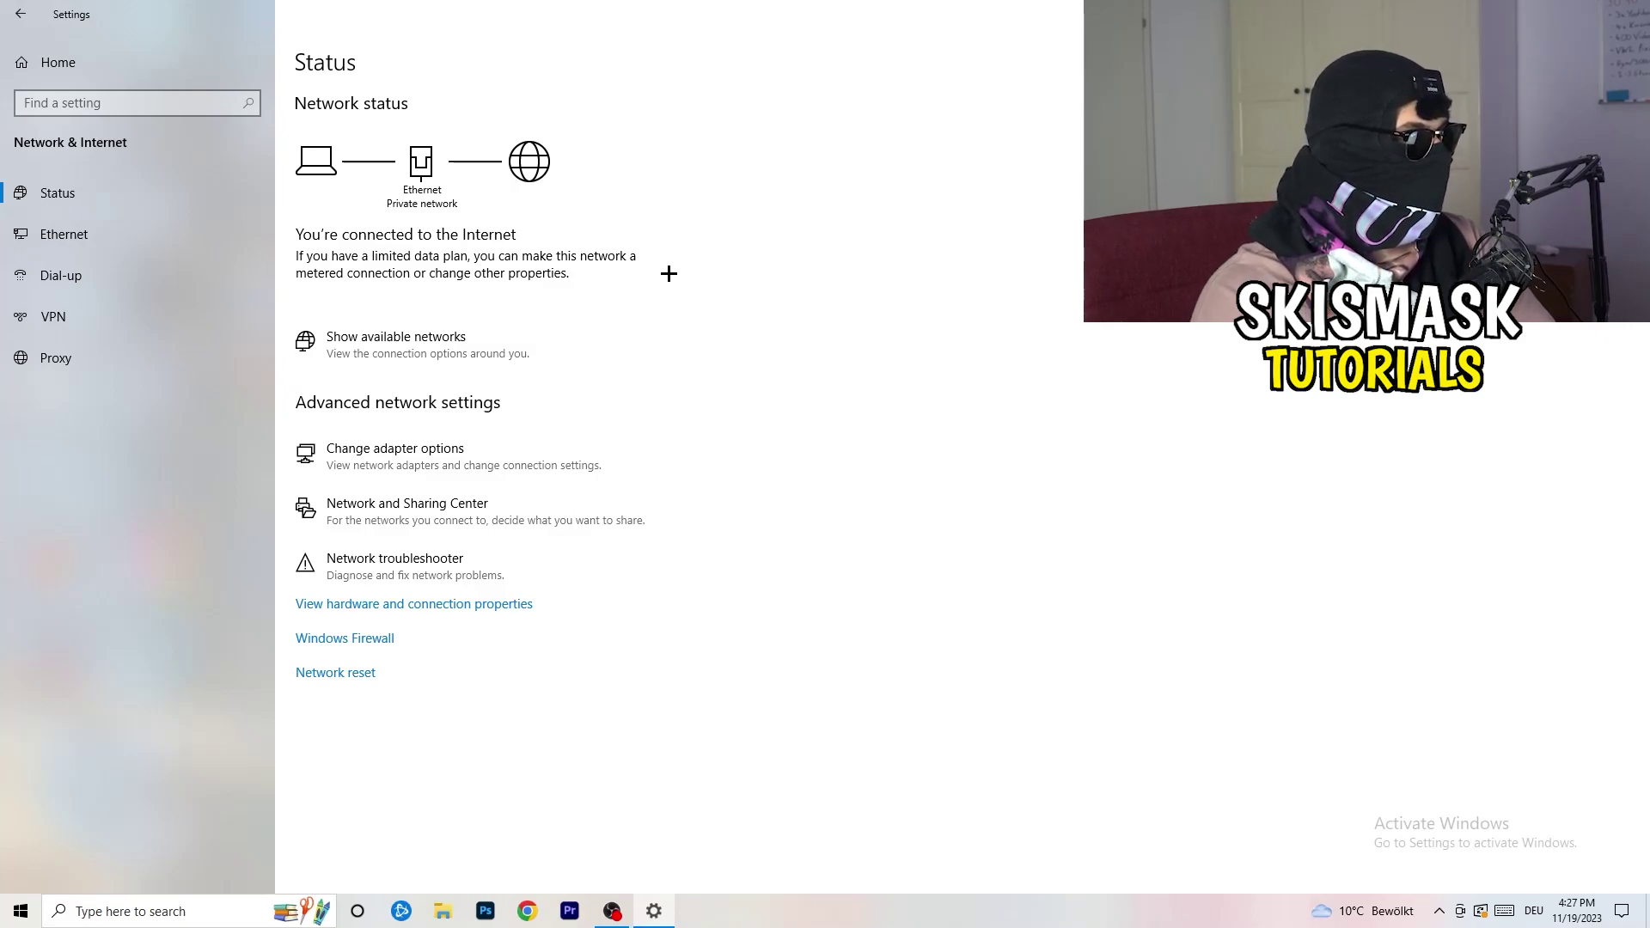
{"action": "left_click", "coordinate": [438, 336]}
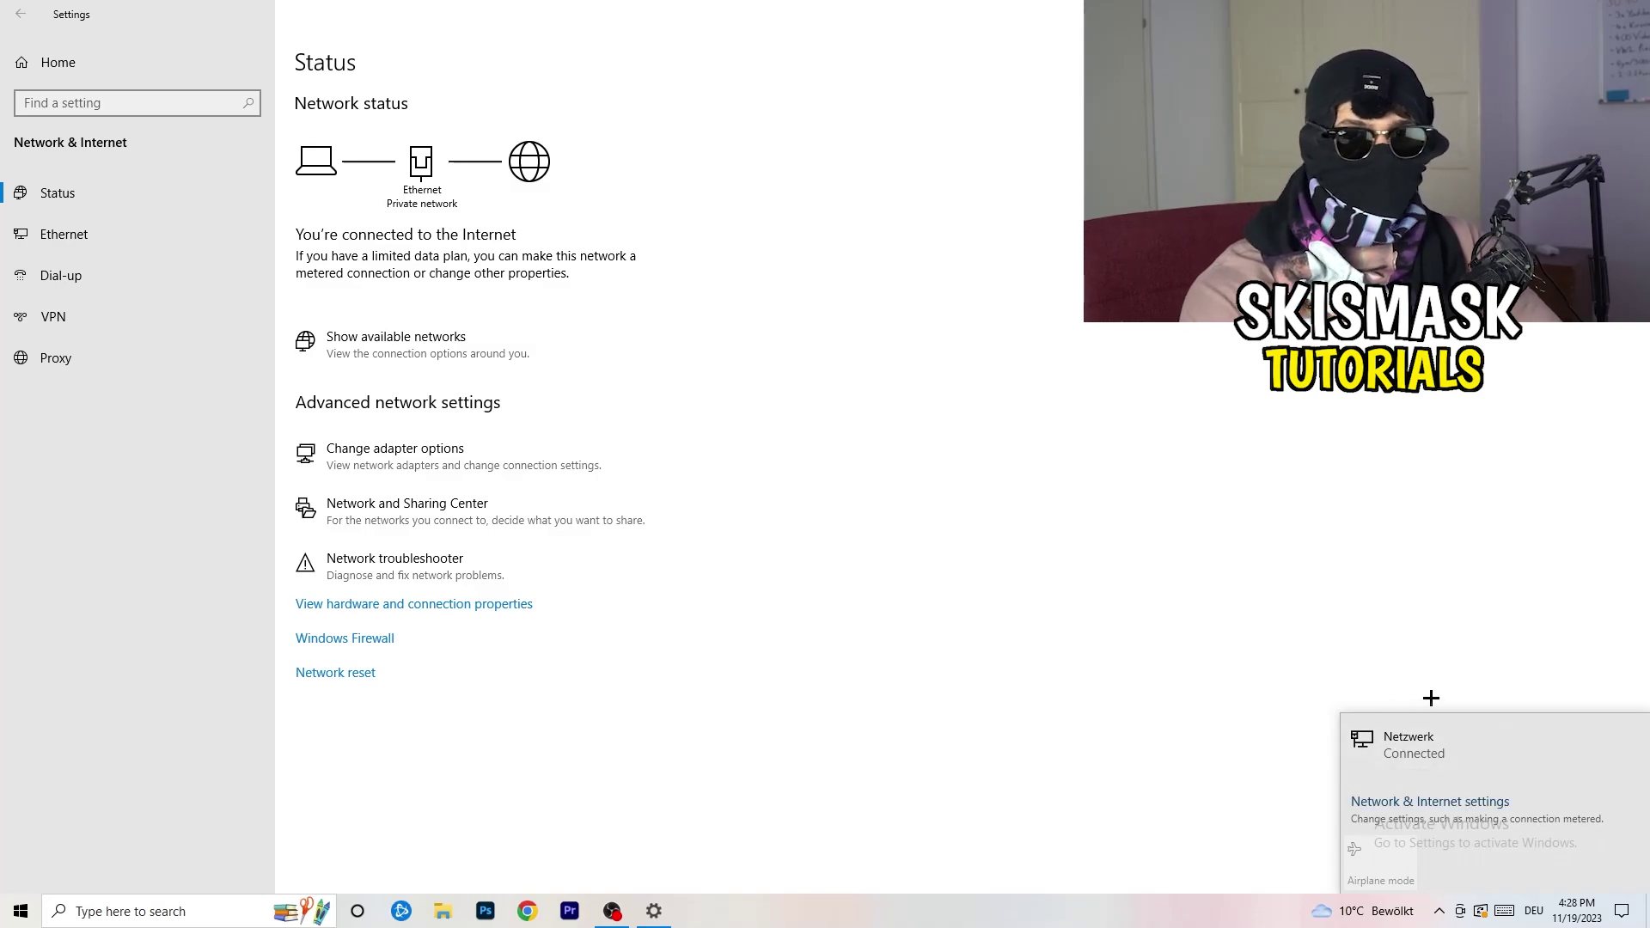
{"action": "left_click", "coordinate": [1413, 799]}
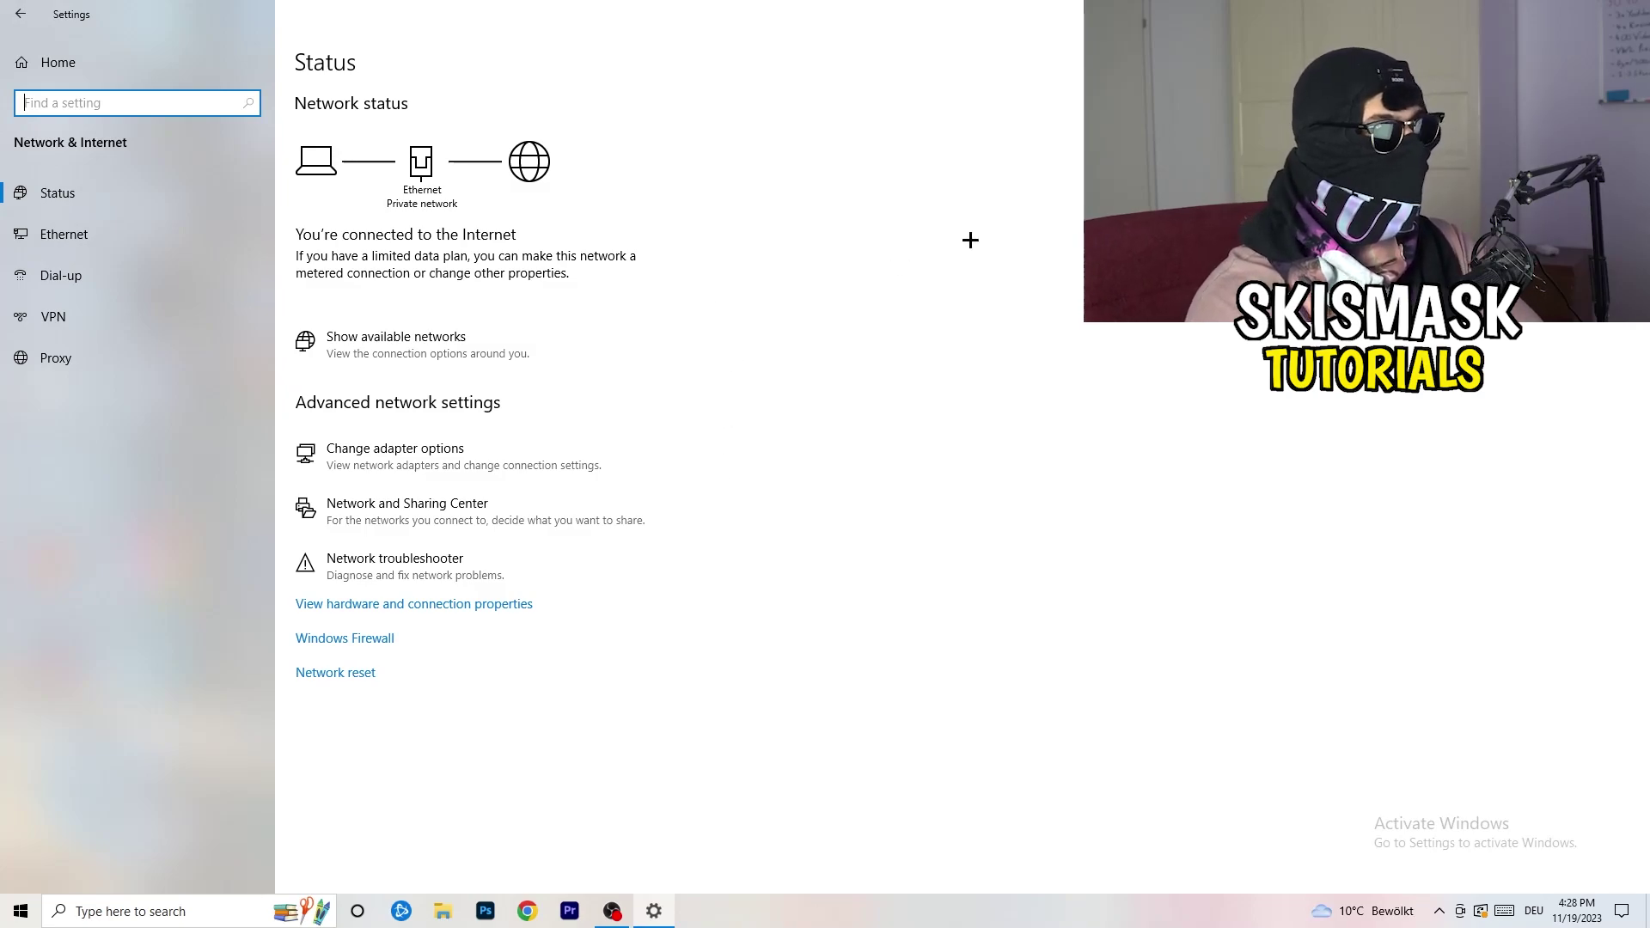
{"action": "key", "text": "alt+F4"}
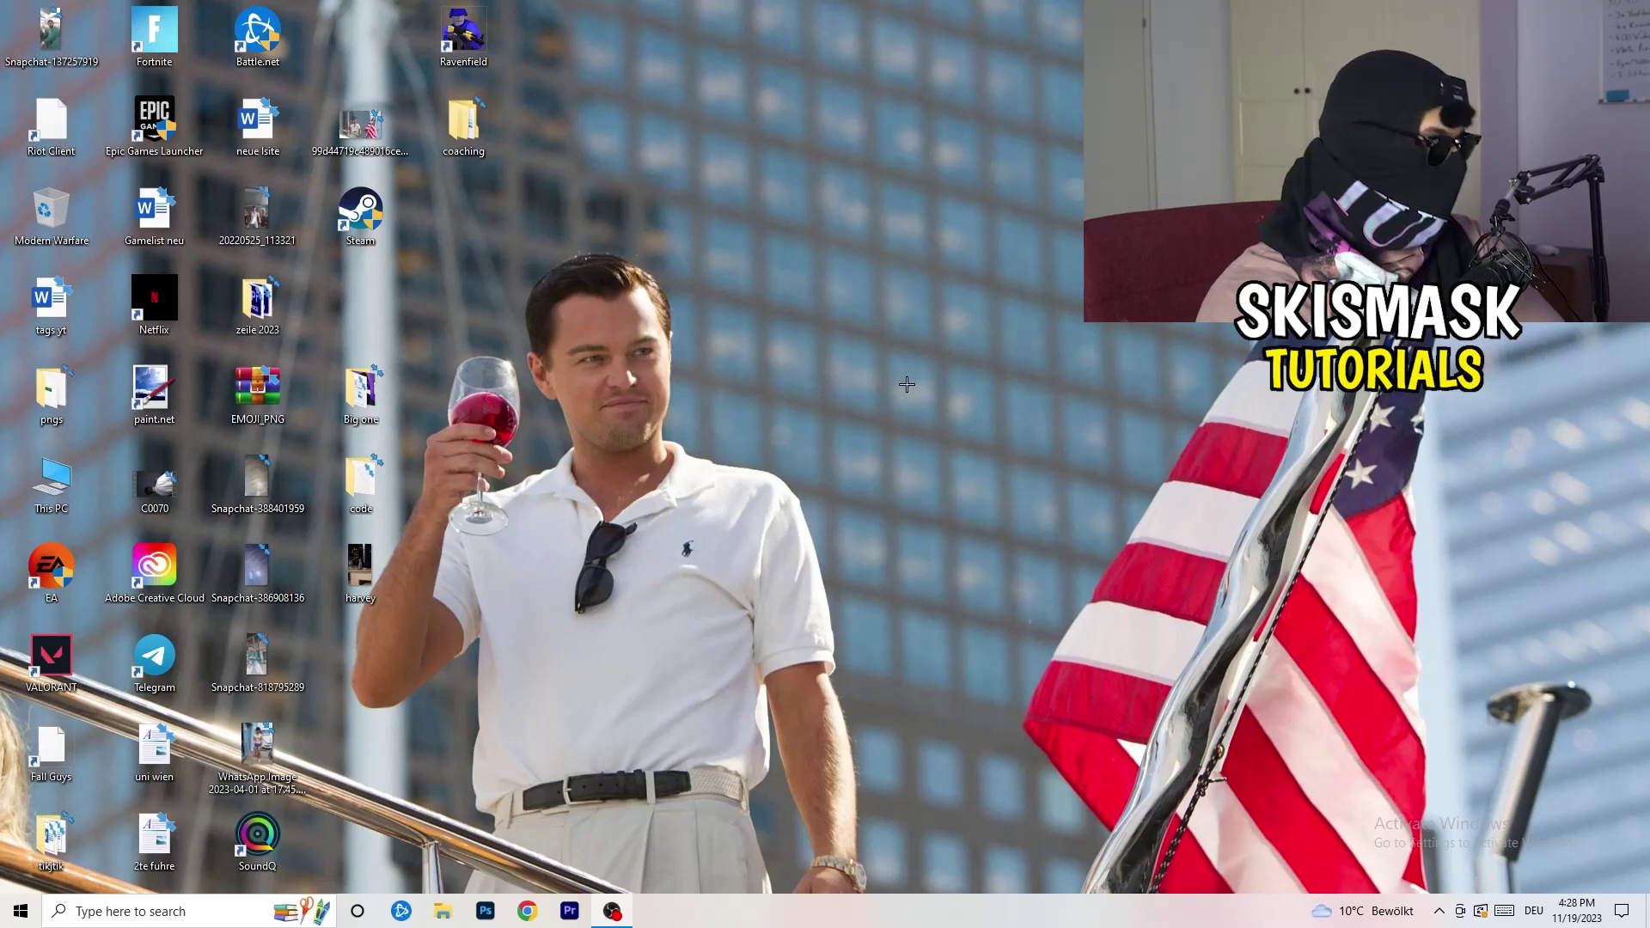
Check the Windows Update status in the Update & Security settings, and close Settings
{"action": "key", "text": "super+i"}
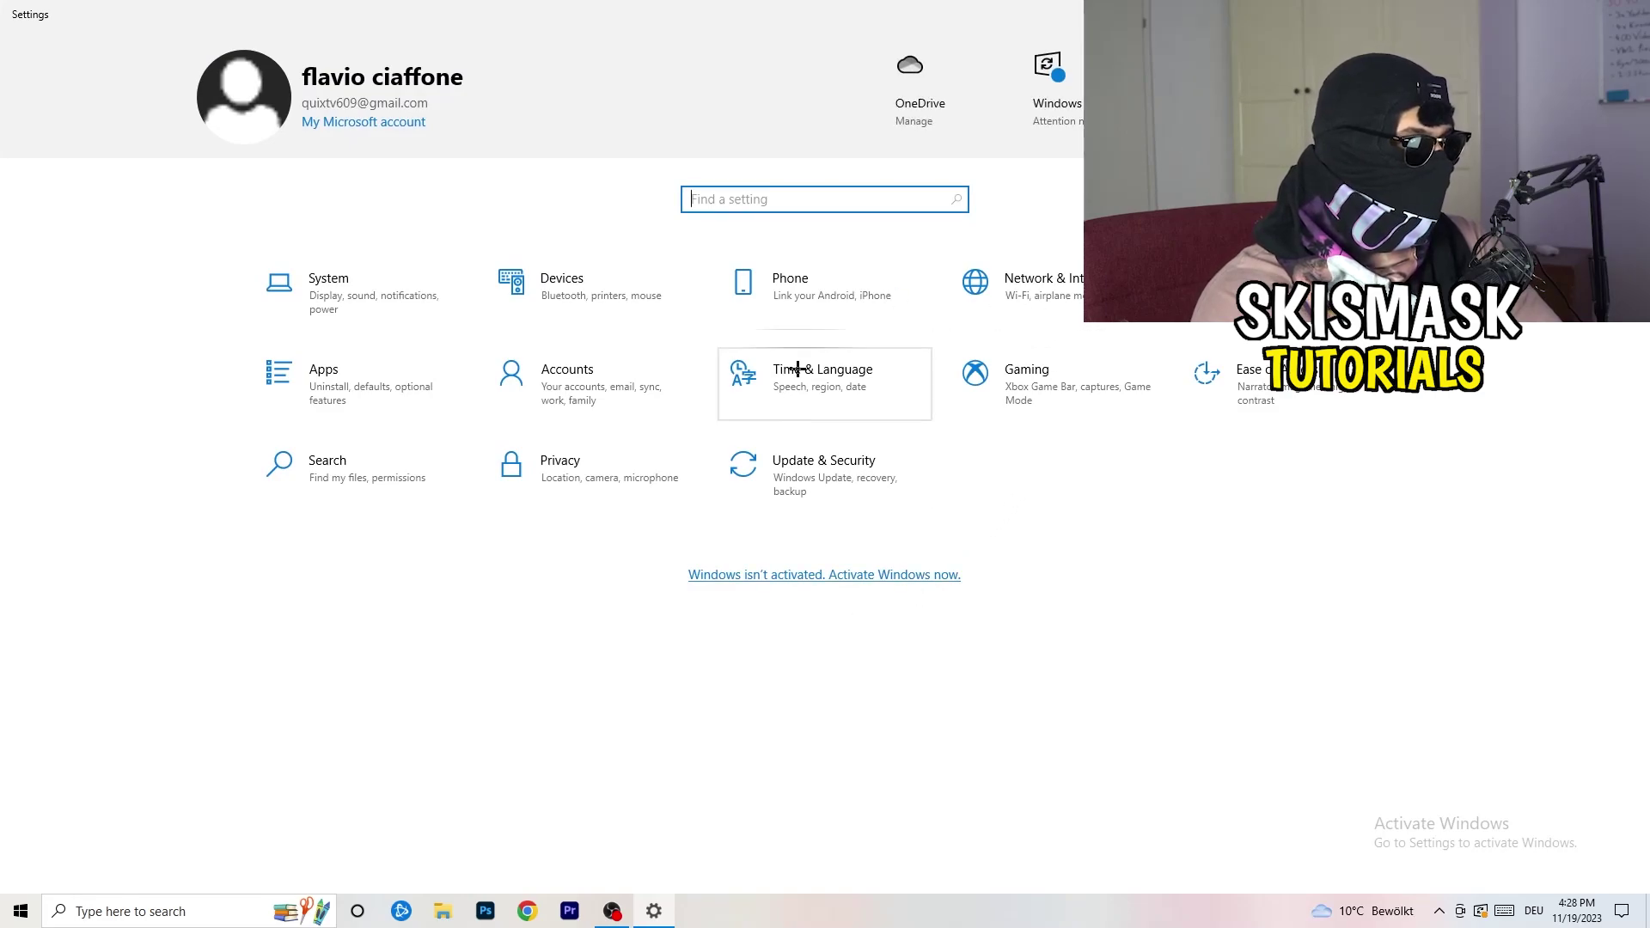
{"action": "left_click", "coordinate": [795, 481]}
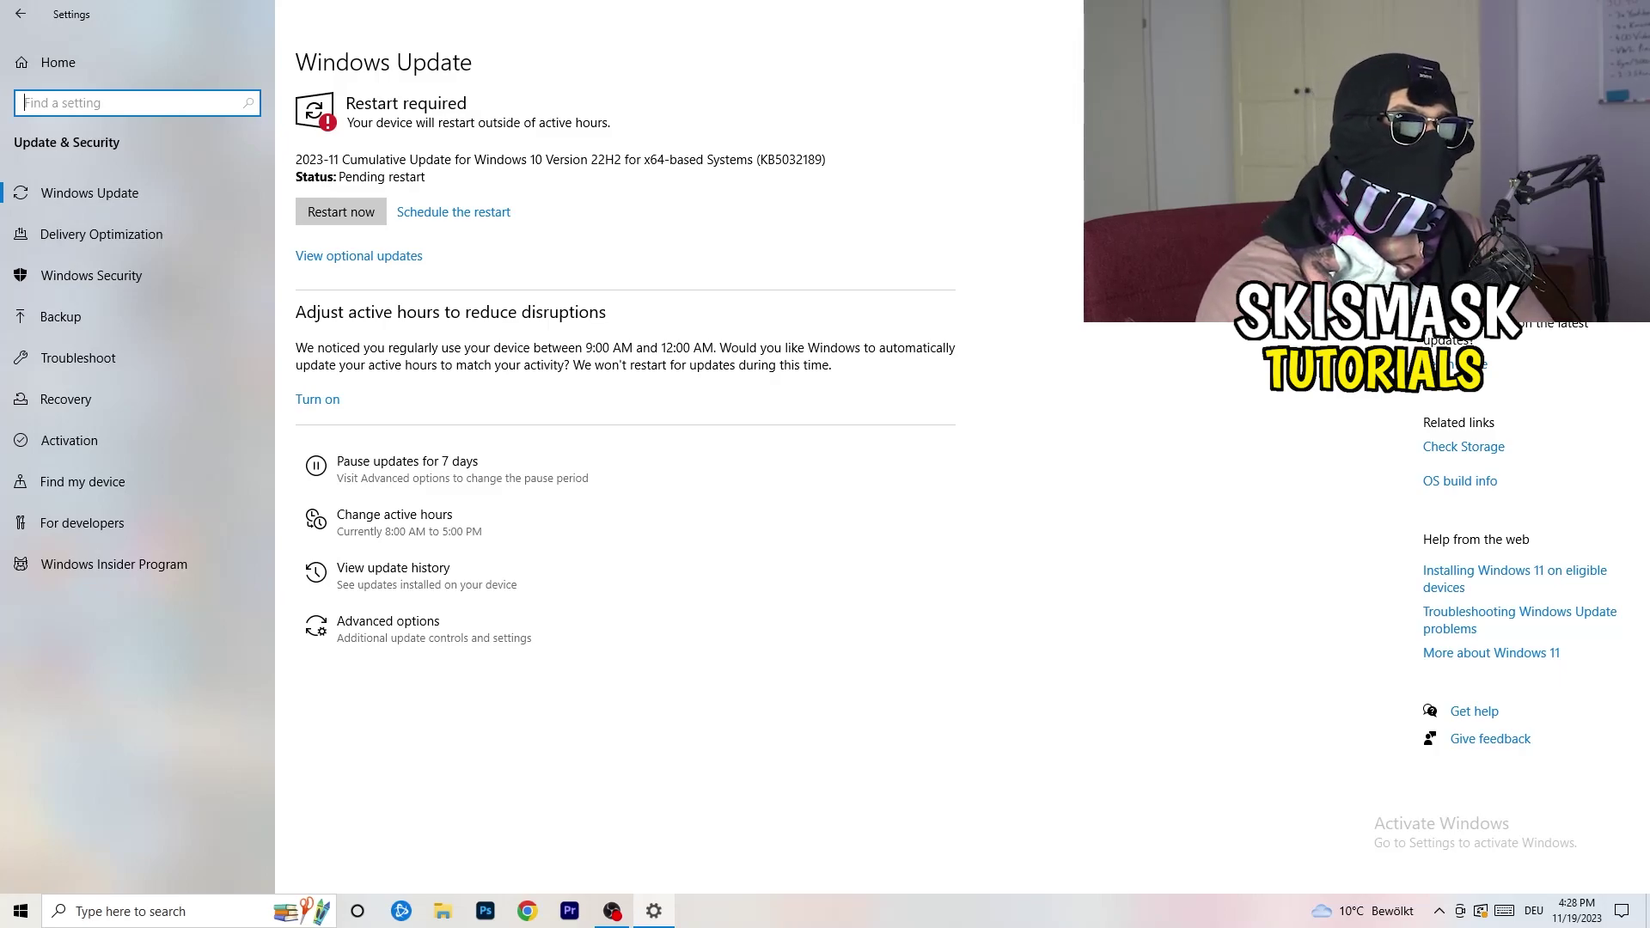
{"action": "key", "text": "alt+F4"}
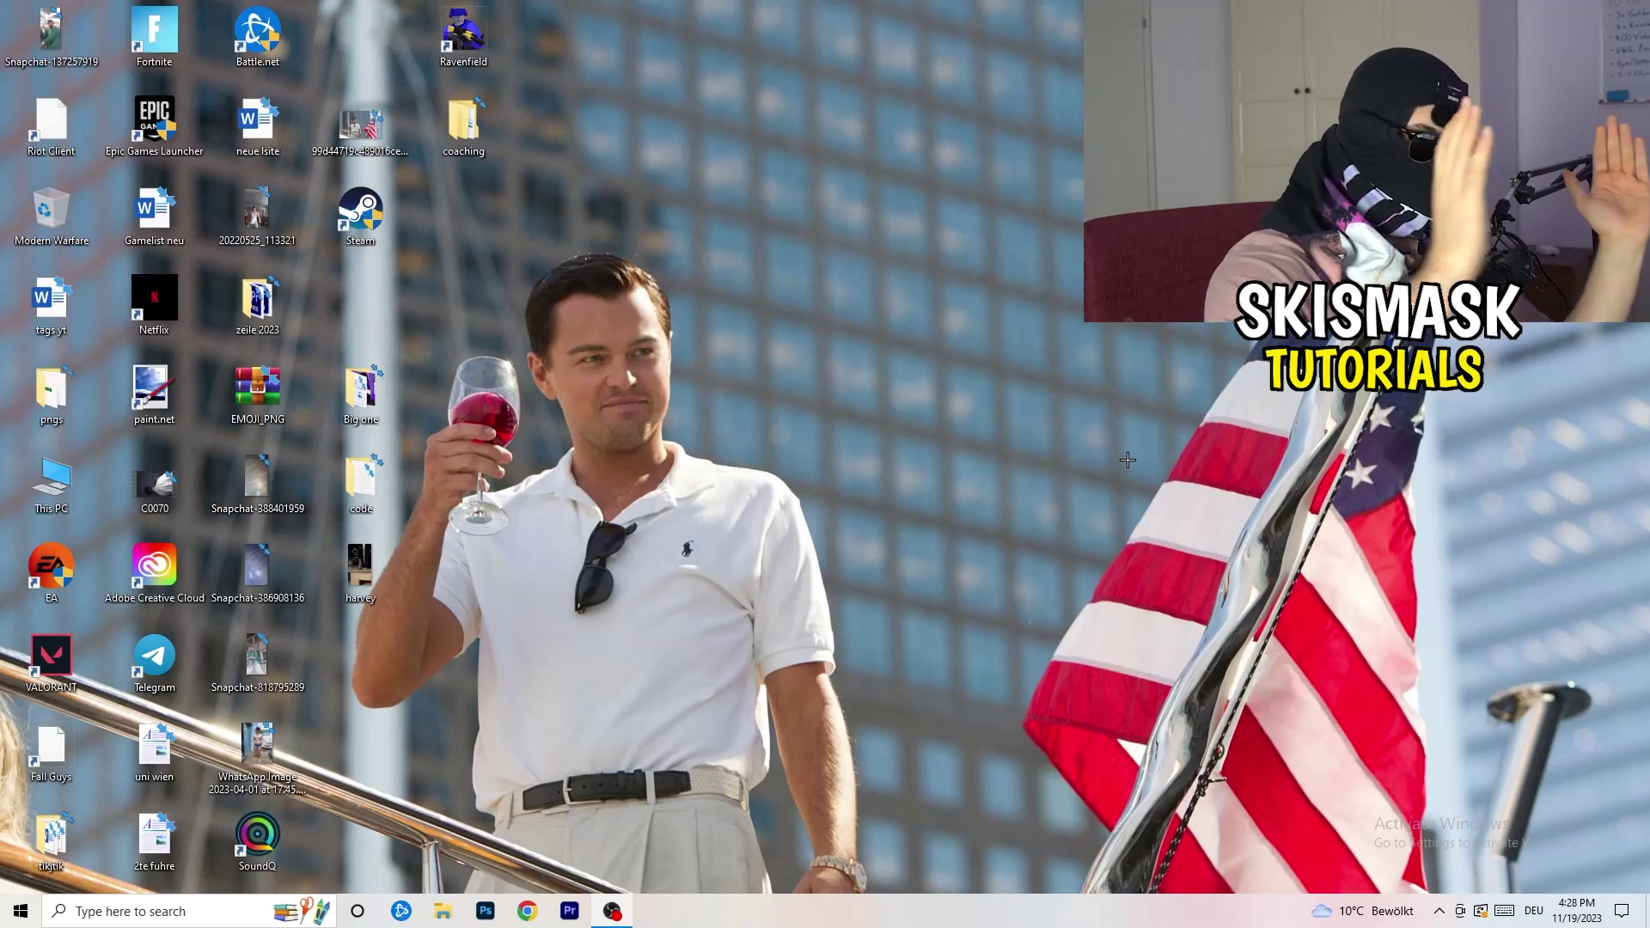